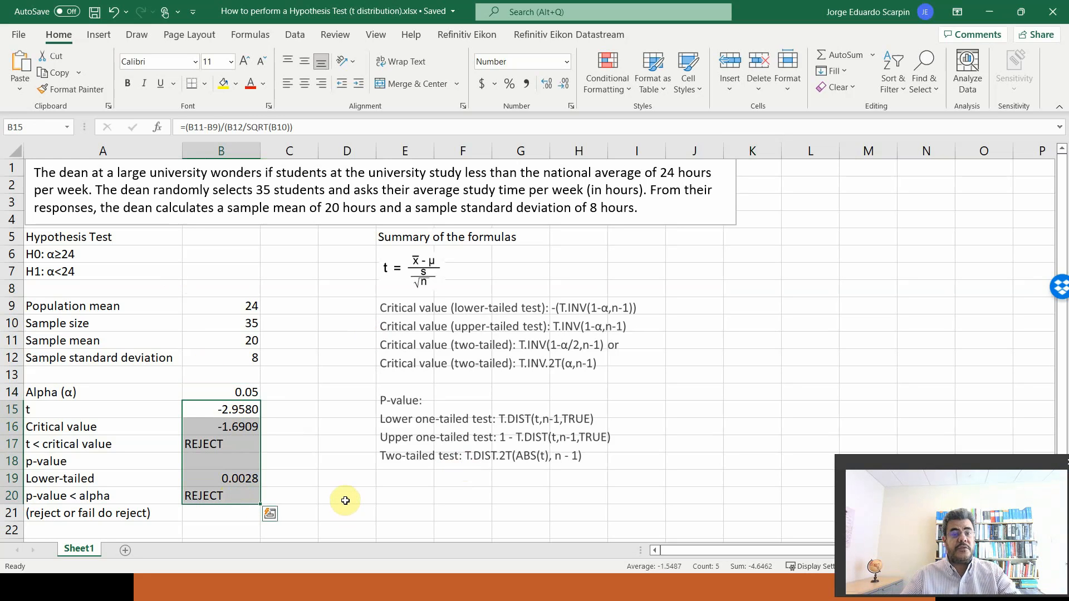
# Copy the results in B15:B20 and paste them as values only starting at C15
pyautogui.hotkey('ctrl', 'c')
pyautogui.click(290, 409)
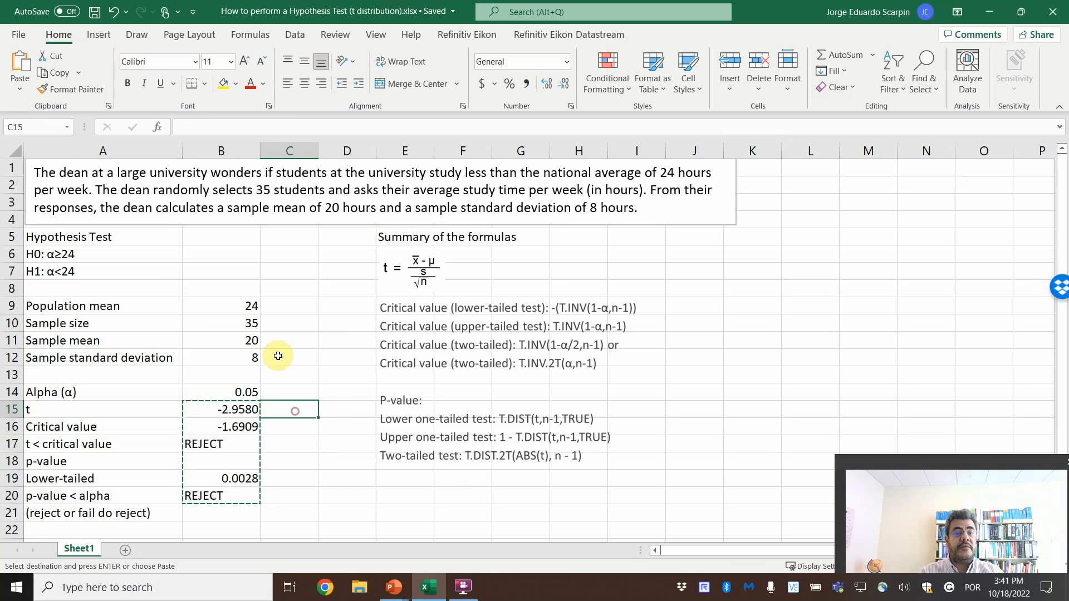
pyautogui.click(20, 84)
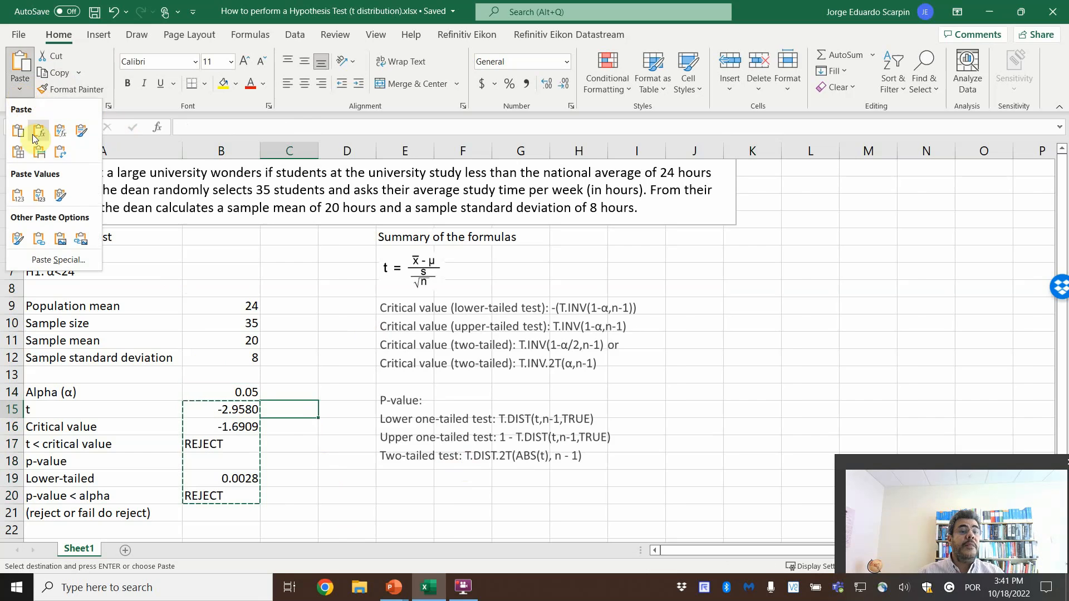
pyautogui.click(18, 194)
# Clear the contents of B15:B20
pyautogui.moveTo(229, 409); pyautogui.dragTo(244, 496)
pyautogui.press('Delete')
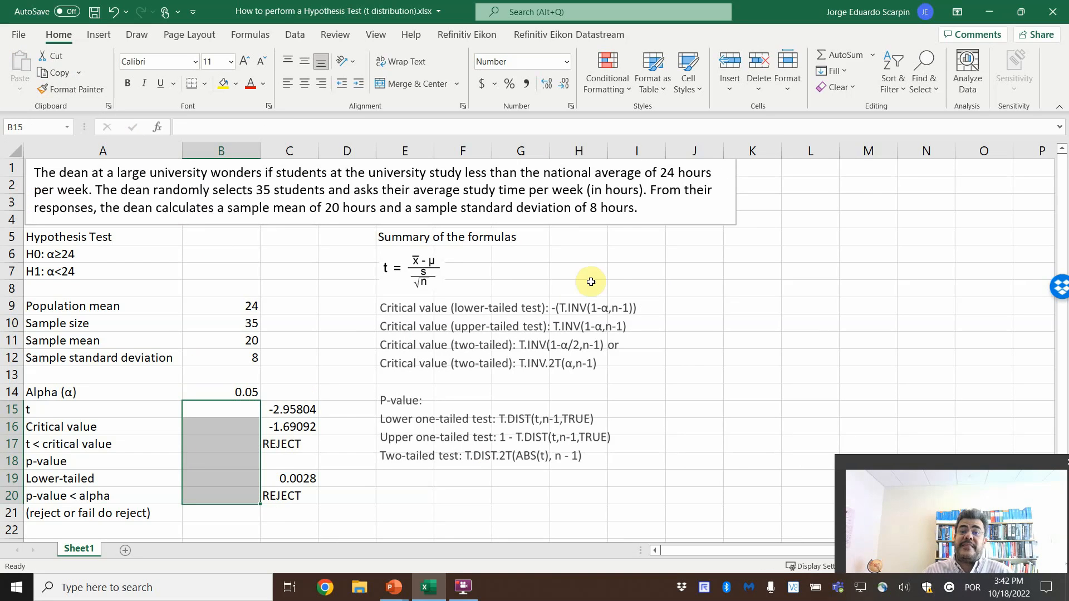
pyautogui.moveTo(920, 466); pyautogui.dragTo(913, 440)
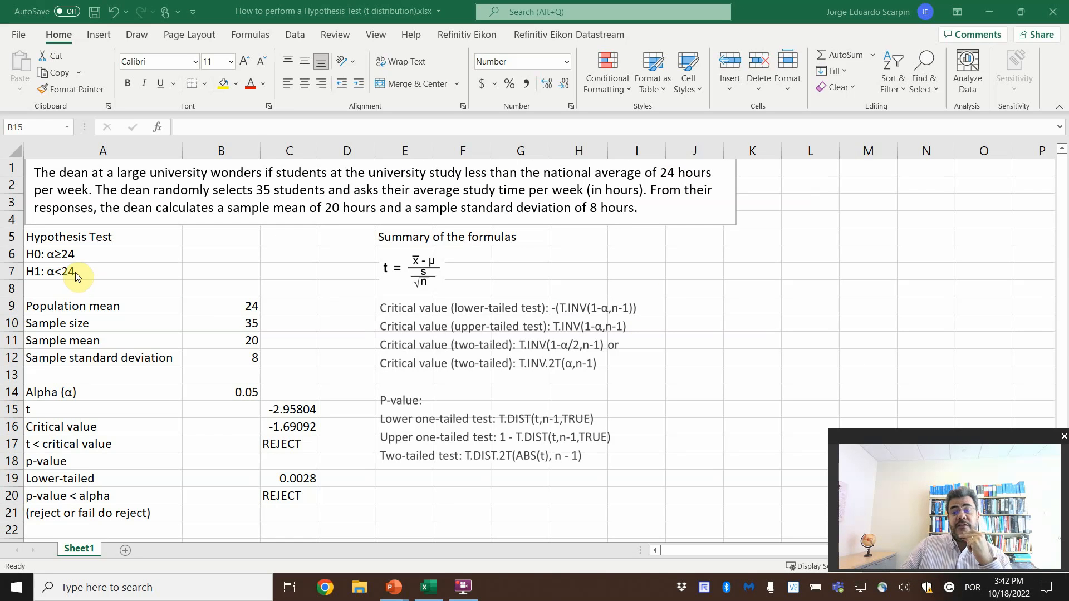
# Label the alternative hypothesis in B7 as LOWER-TAILED TEST and highlight B7:C7 in yellow
pyautogui.click(108, 273)
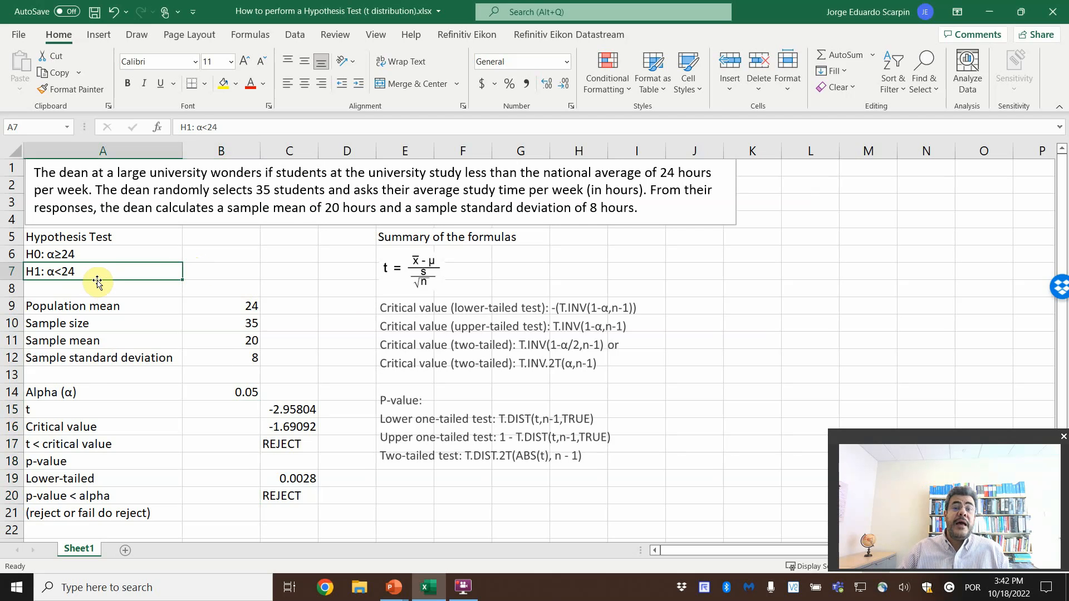
pyautogui.click(214, 272)
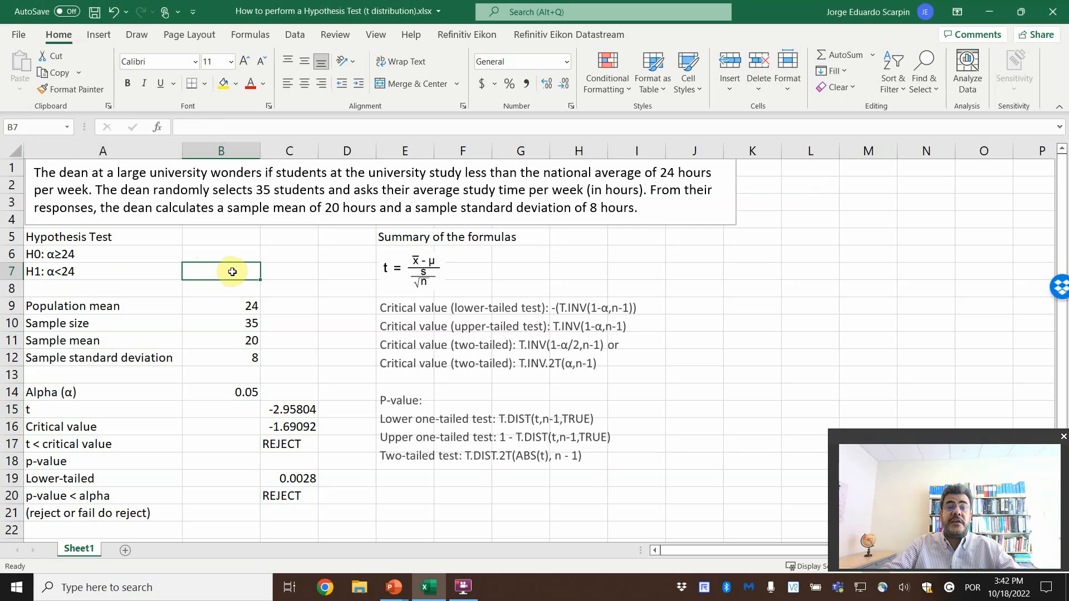
pyautogui.write('LOWER')
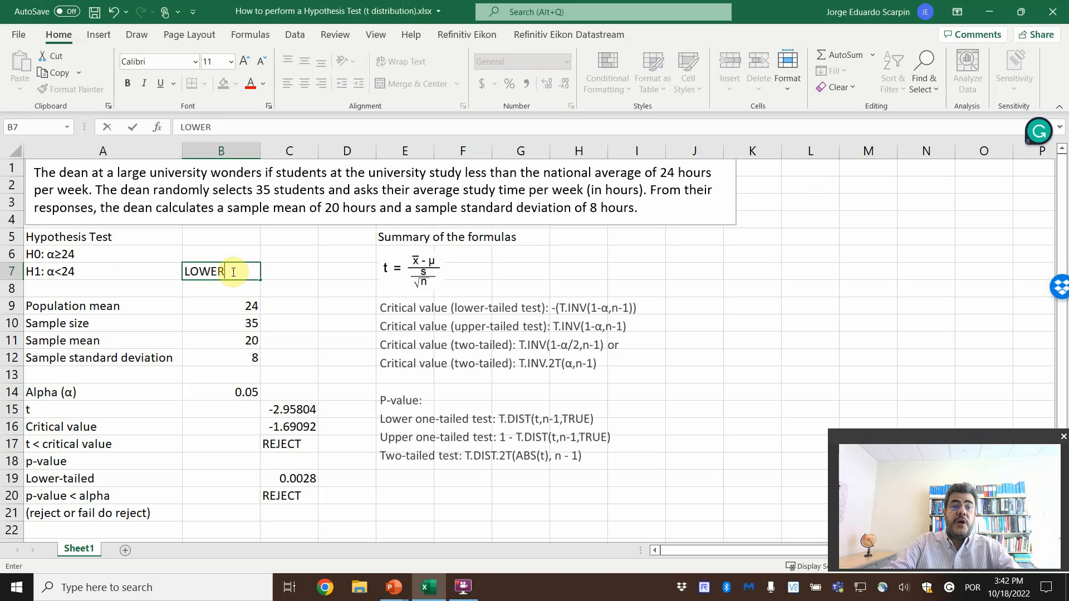
pyautogui.write('-TAILED ')
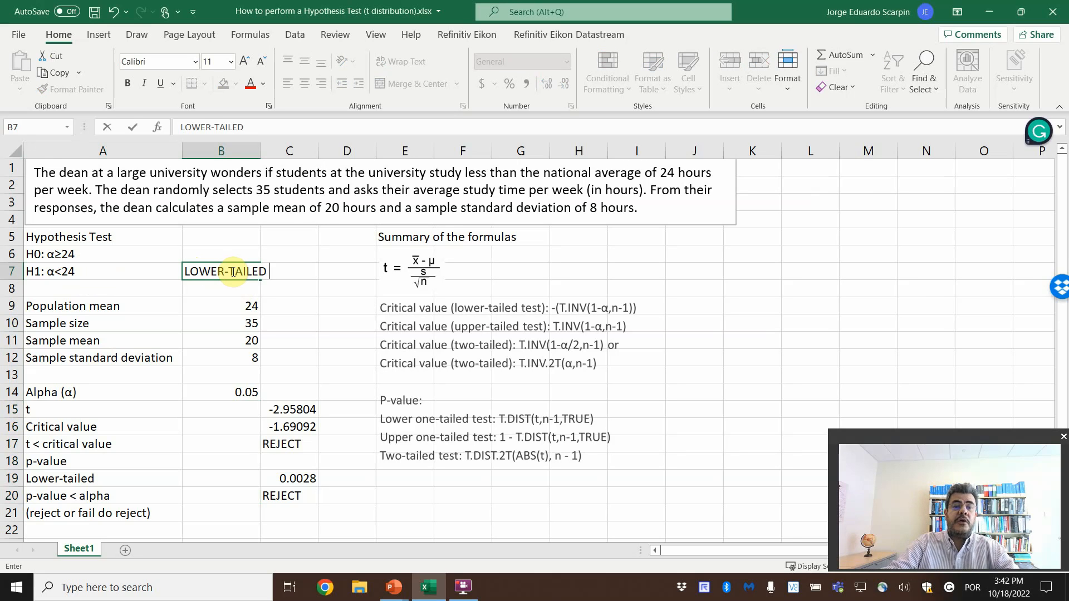
pyautogui.write('TEST')
pyautogui.press('Return')
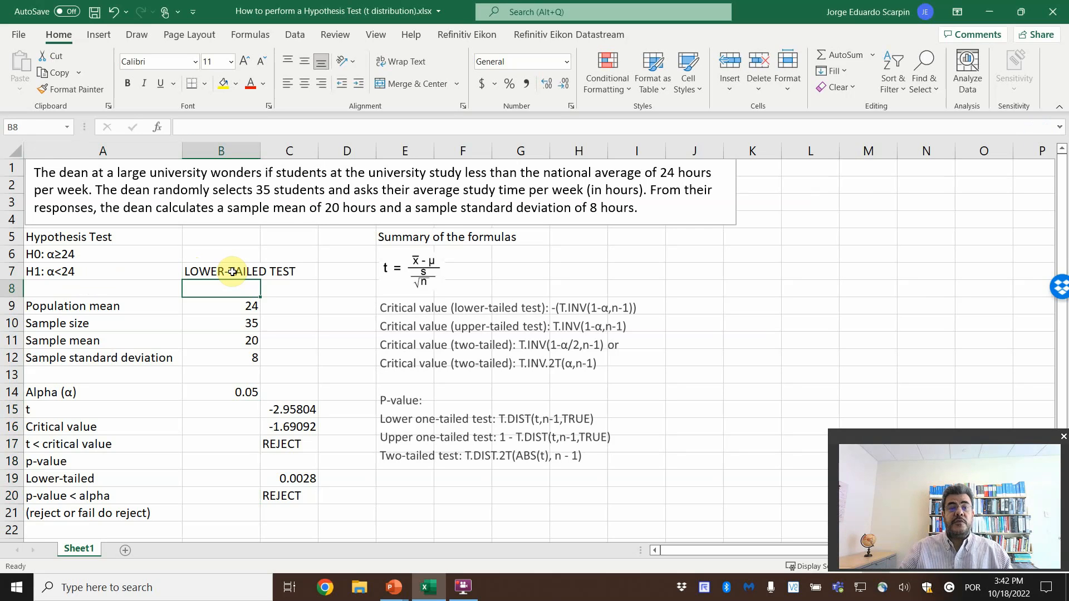
pyautogui.moveTo(232, 271); pyautogui.dragTo(289, 272)
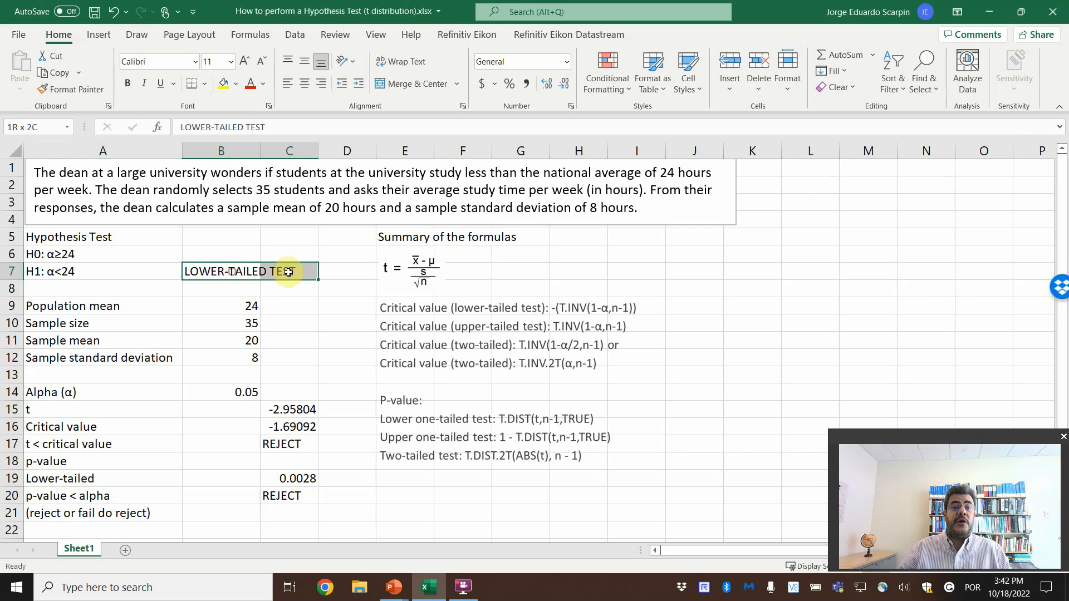
pyautogui.click(223, 83)
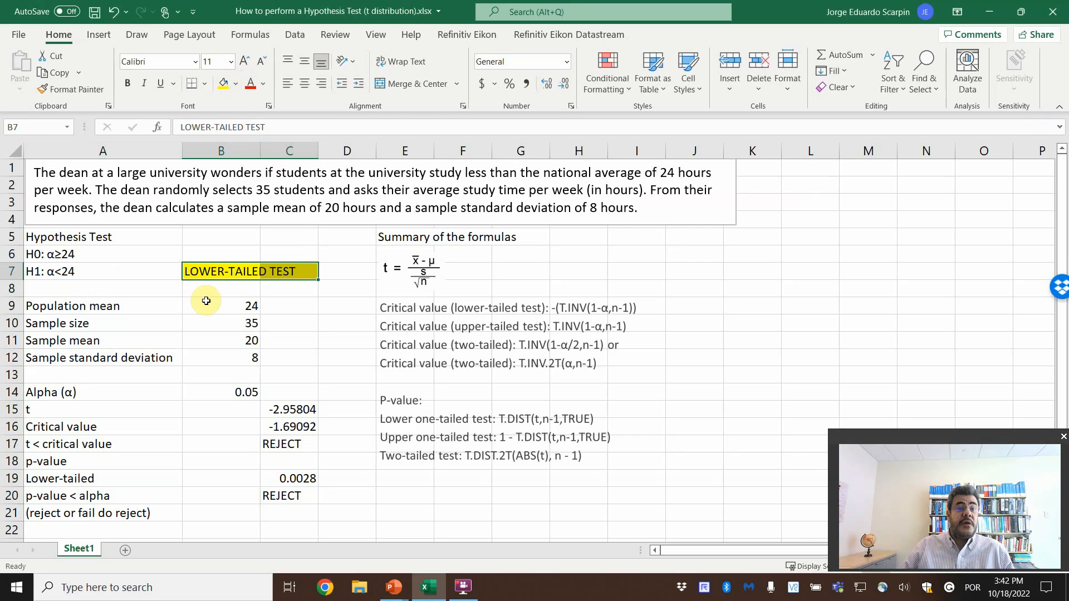
# Check the population mean, sample mean, sample standard deviation, sample size and alpha entries against the problem statement
pyautogui.click(228, 309)
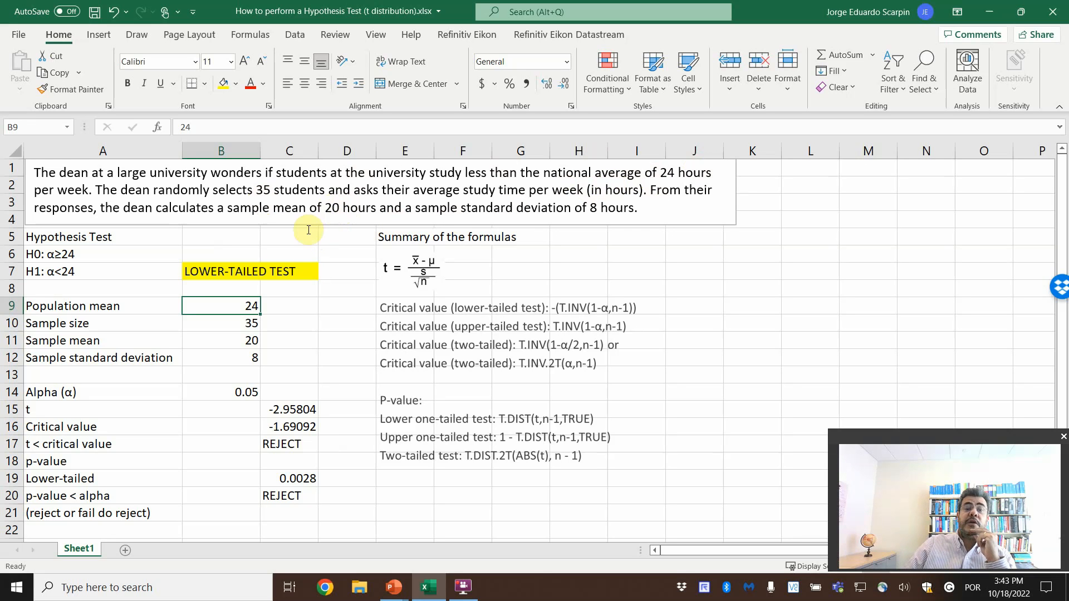
pyautogui.click(241, 340)
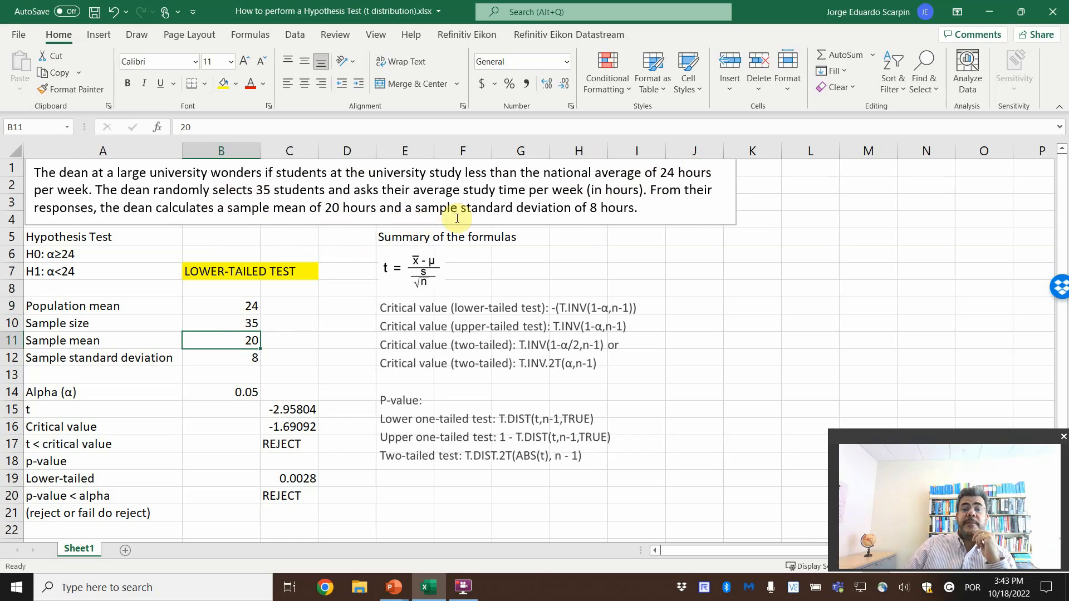
pyautogui.click(245, 358)
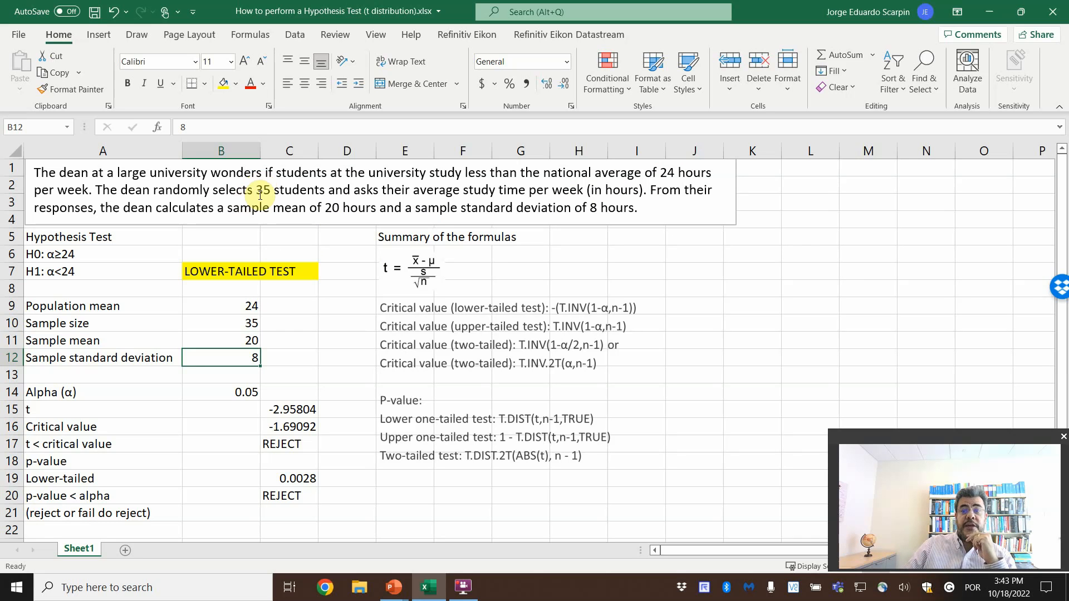
pyautogui.click(248, 322)
pyautogui.click(250, 392)
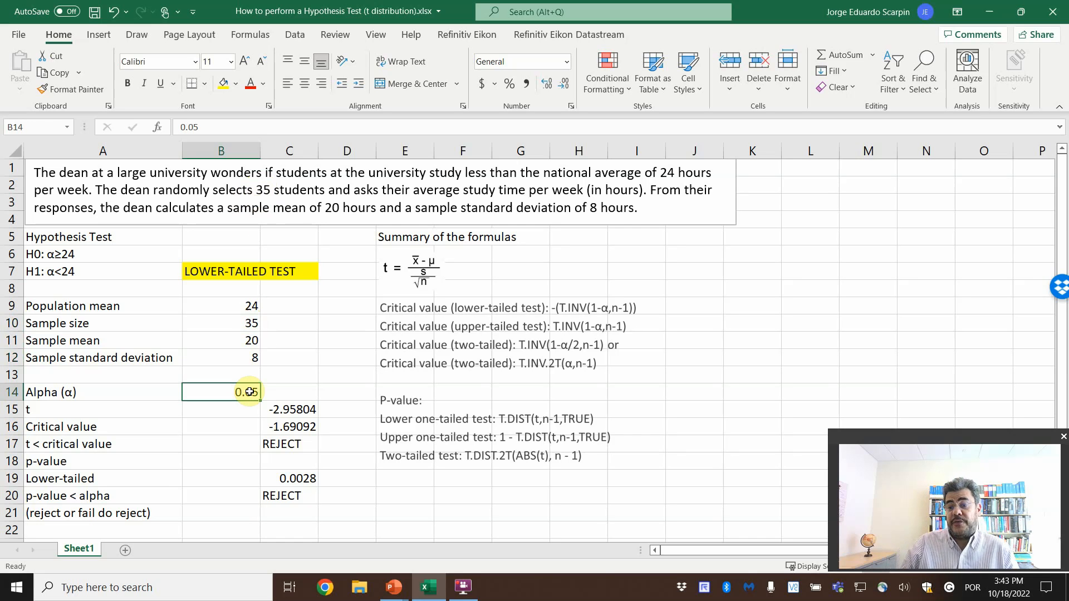
# Switch to the PowerPoint slide show, review the Hypothesis Testing slide on significance levels, and return to the Excel workbook
pyautogui.click(398, 587)
pyautogui.click(431, 526)
pyautogui.scroll(3, 480, 466)
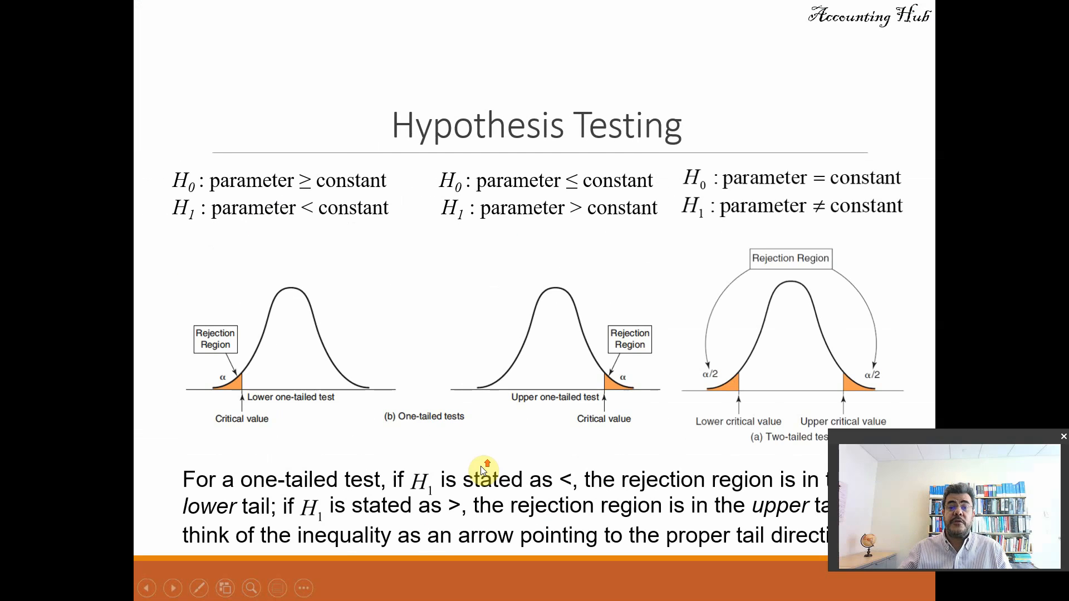
pyautogui.scroll(2, 480, 467)
pyautogui.scroll(-2, 478, 468)
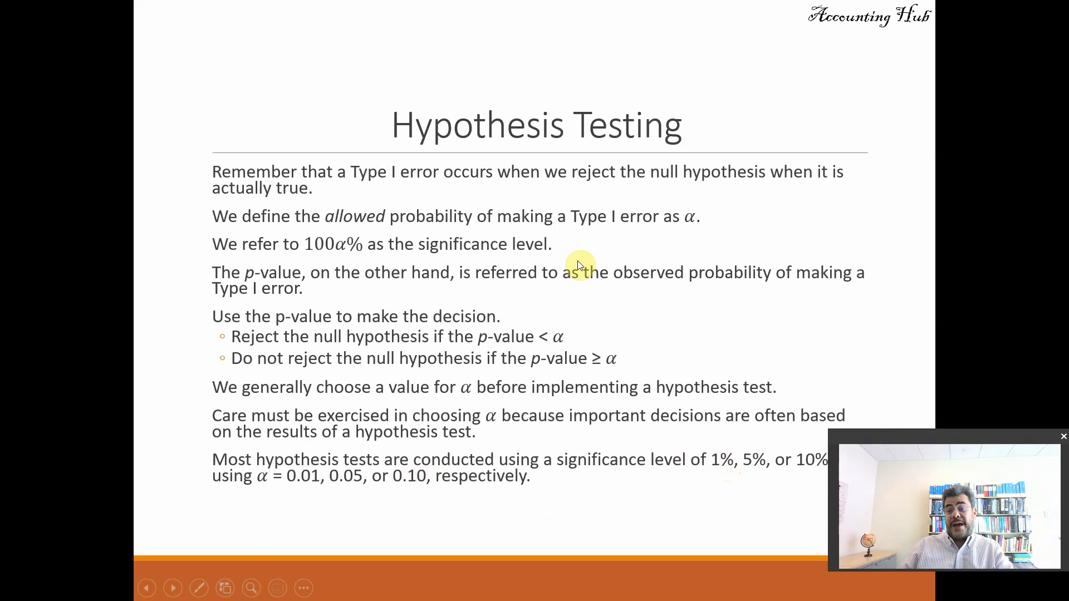
pyautogui.hotkey('alt', 'Tab')
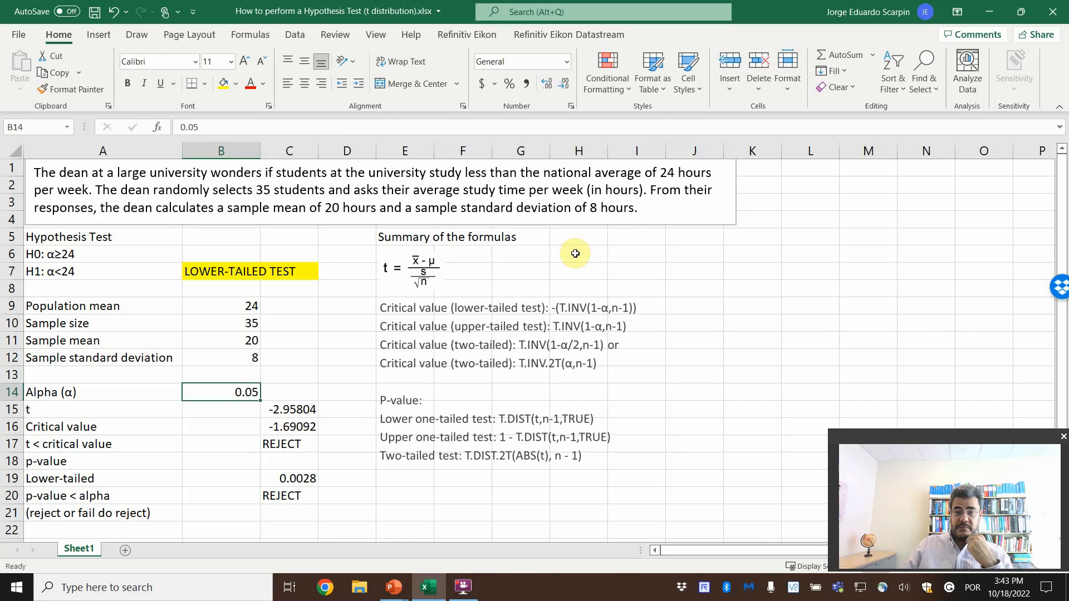
# Calculate the t statistic in B15 with the formula =(B11-B9)/(B12/SQRT(B10))
pyautogui.click(221, 410)
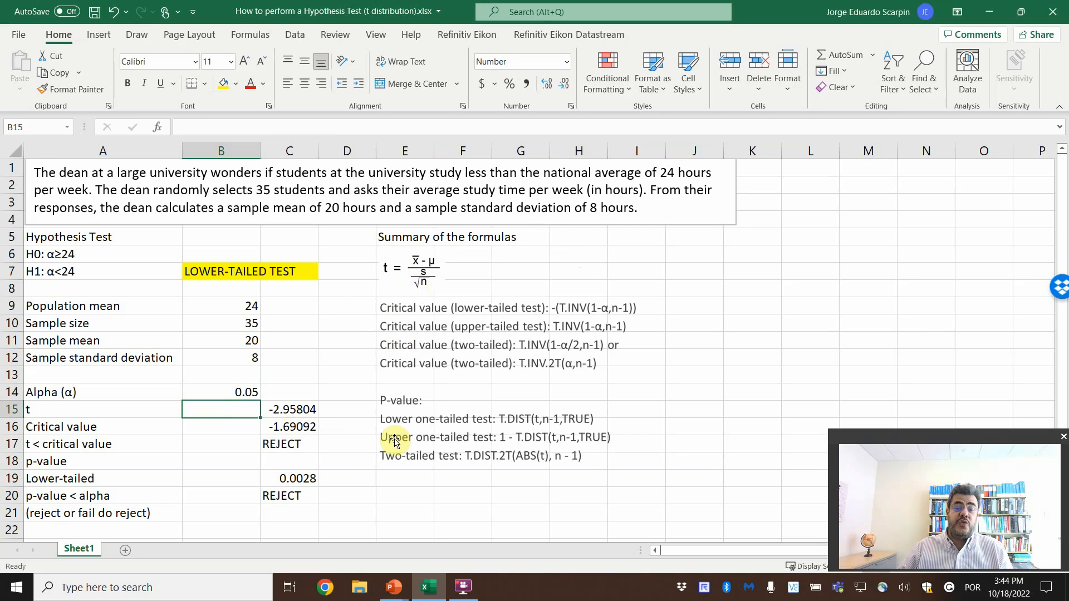
pyautogui.write('=(')
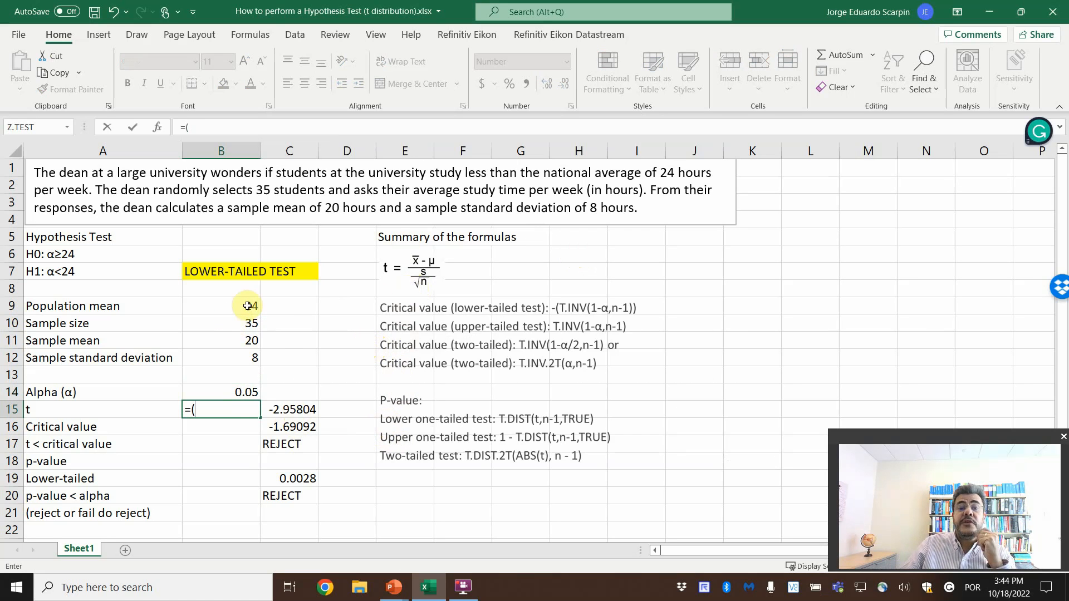
pyautogui.click(252, 341)
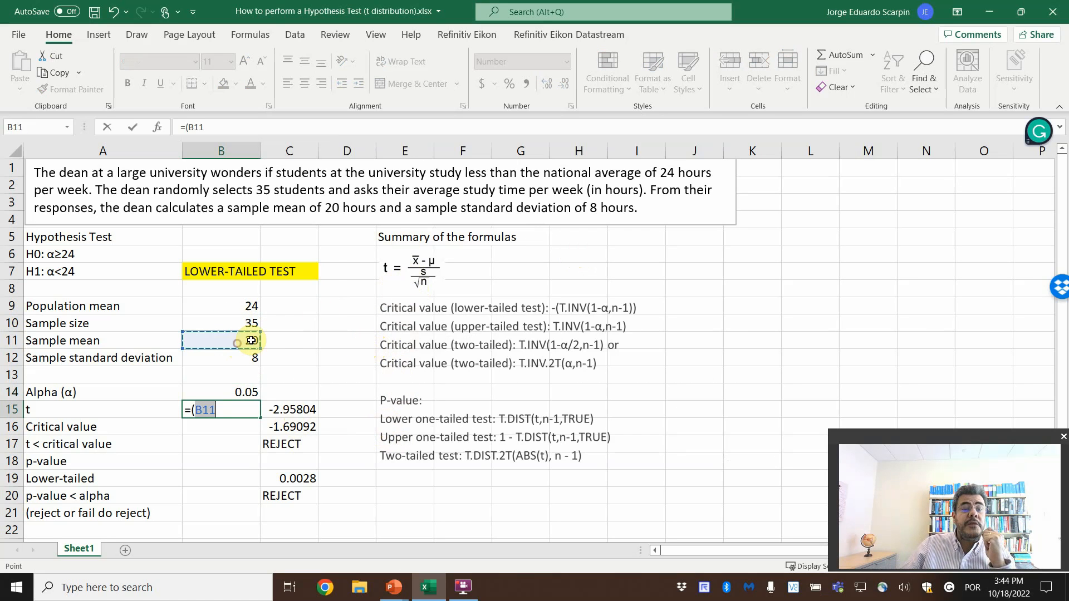
pyautogui.write('-')
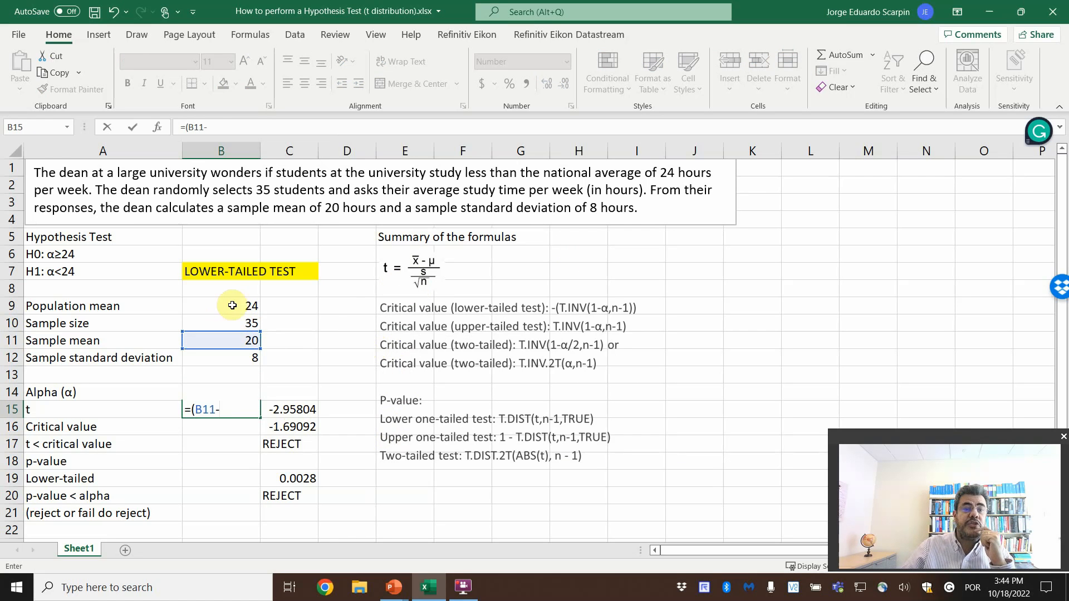
pyautogui.click(234, 305)
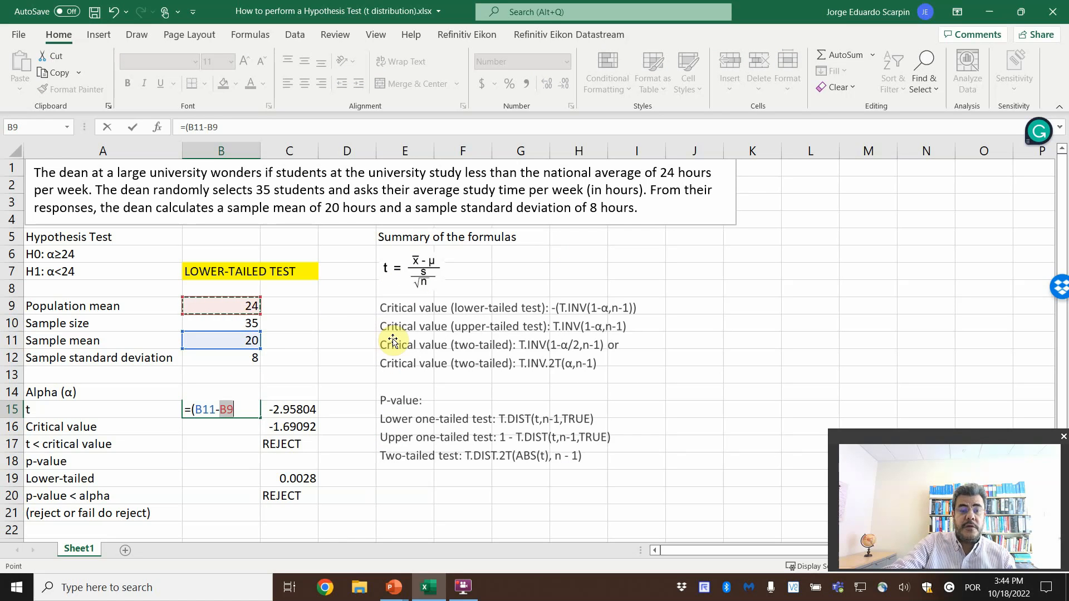
pyautogui.write('(')
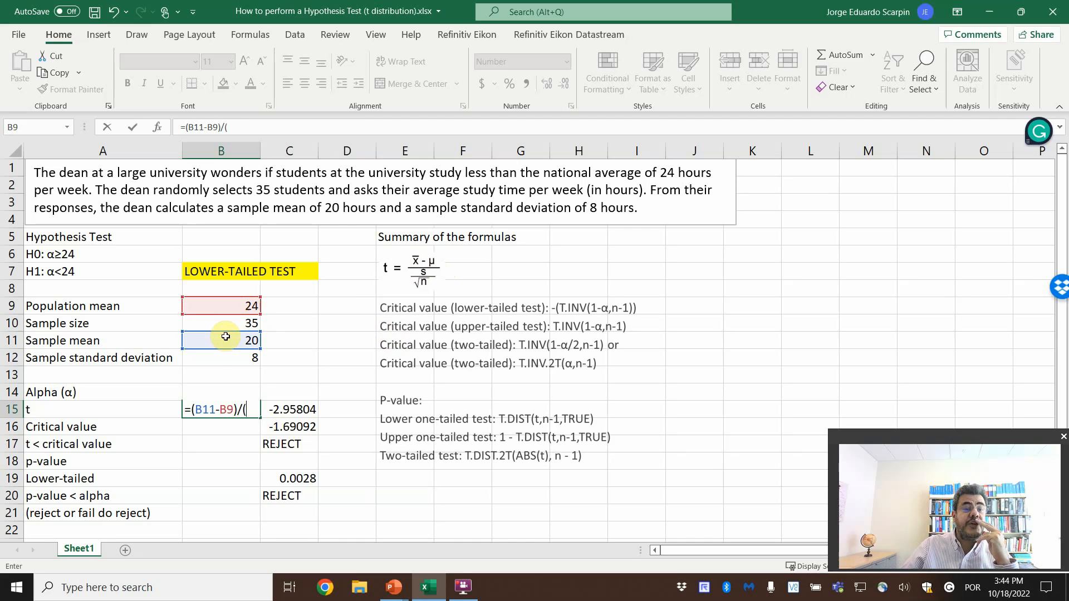
pyautogui.click(219, 357)
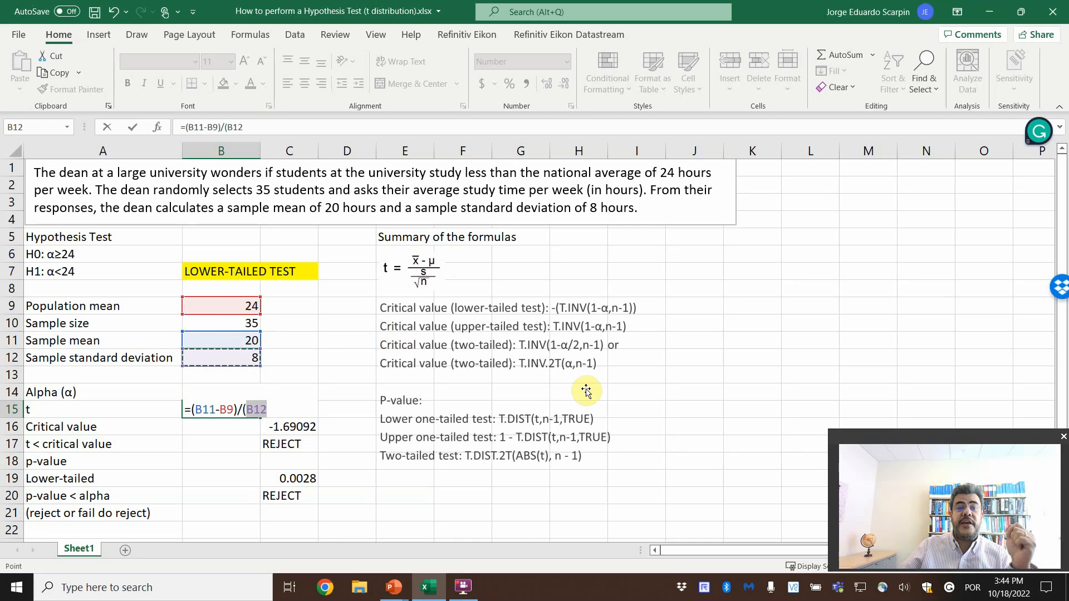
pyautogui.write('/')
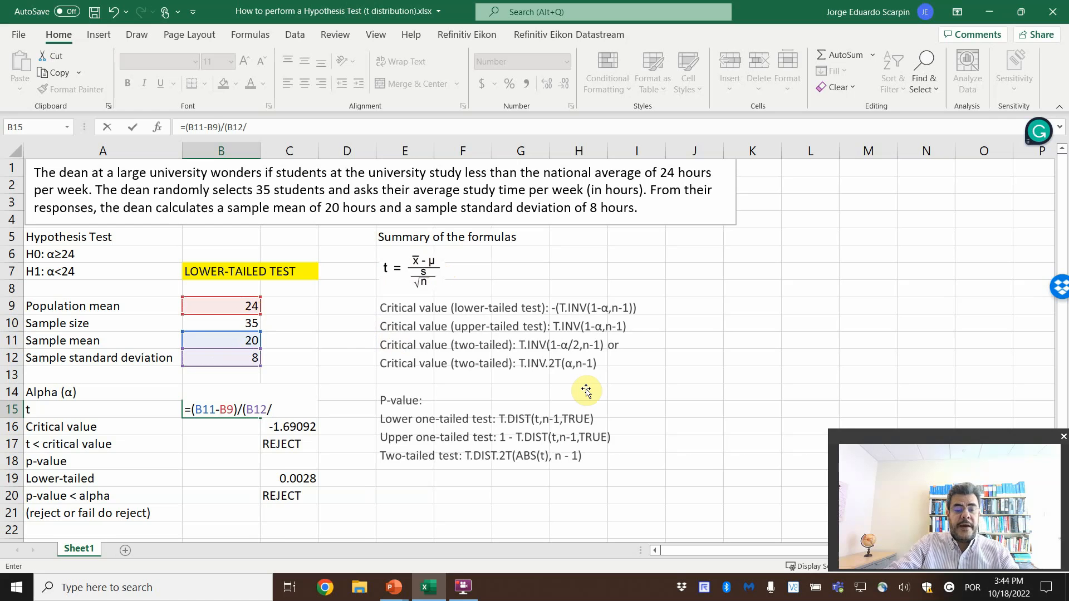
pyautogui.write('sq')
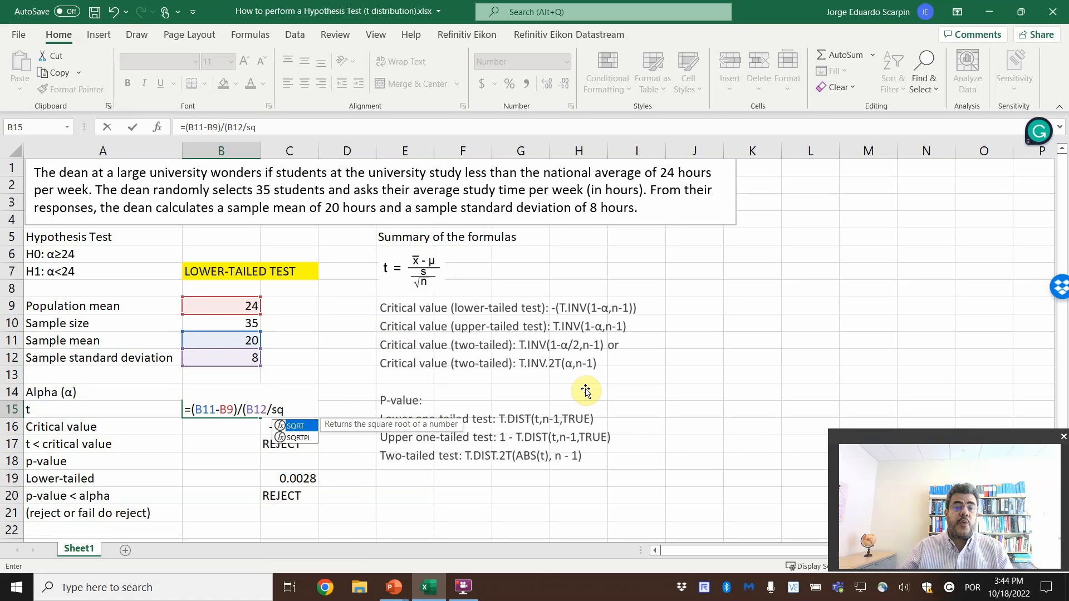
pyautogui.press('Tab')
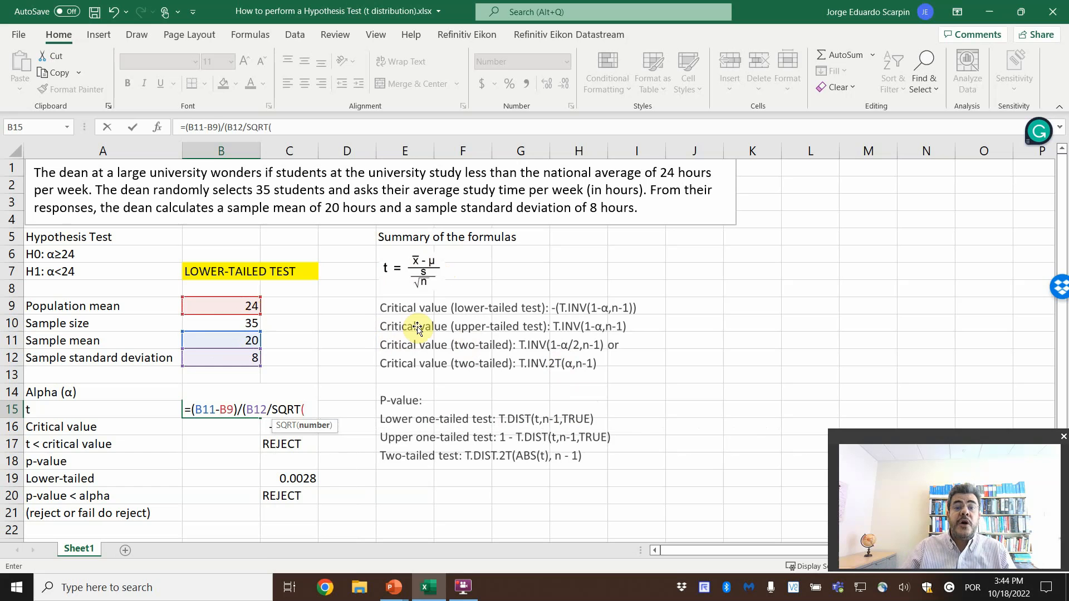
pyautogui.click(227, 324)
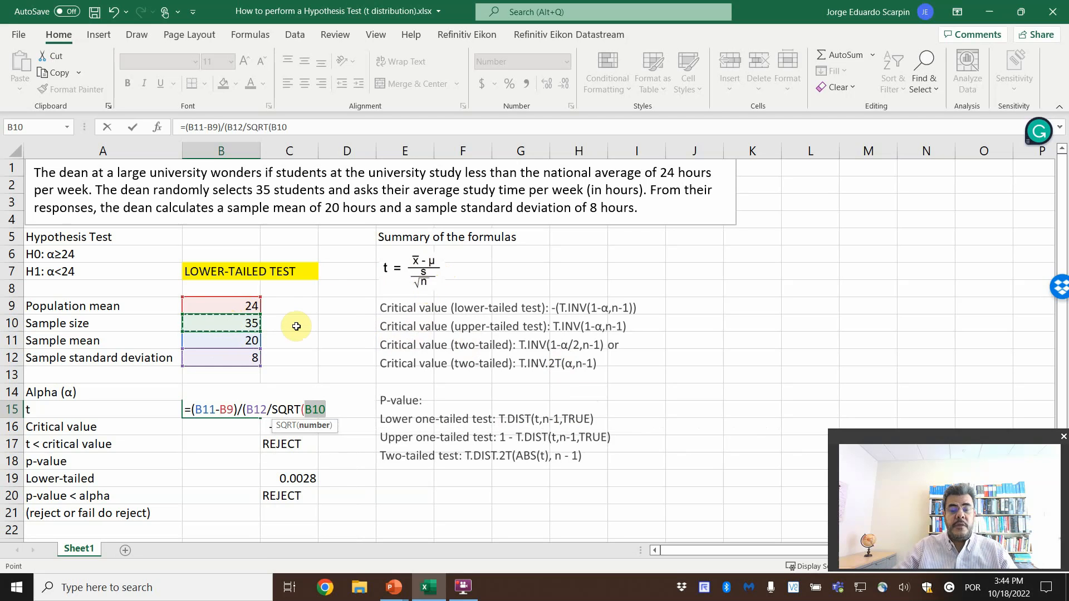
pyautogui.write(')')
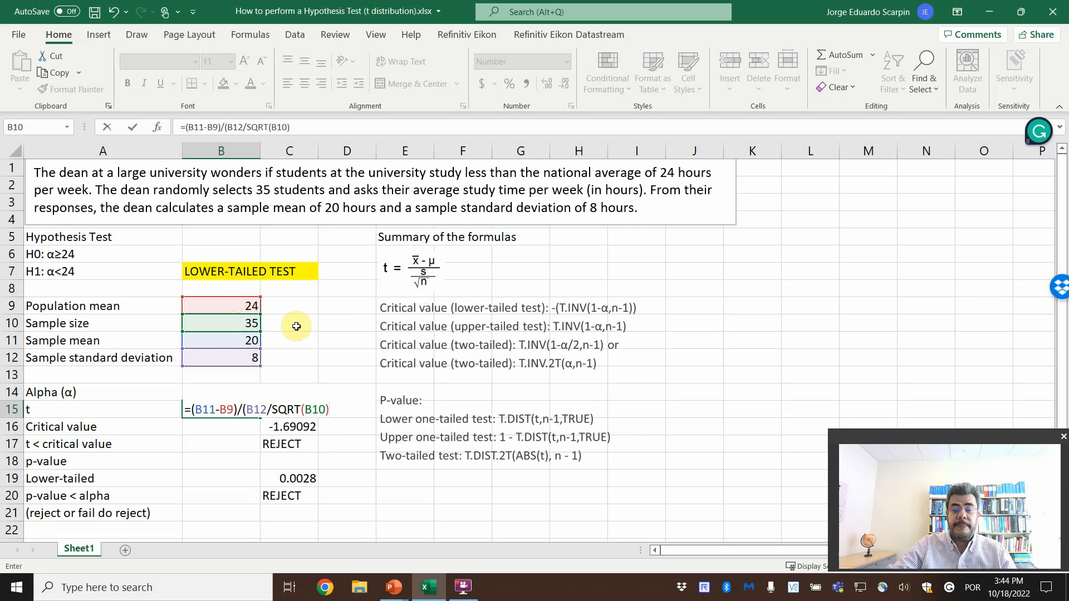
pyautogui.press('Return')
pyautogui.press('Return')
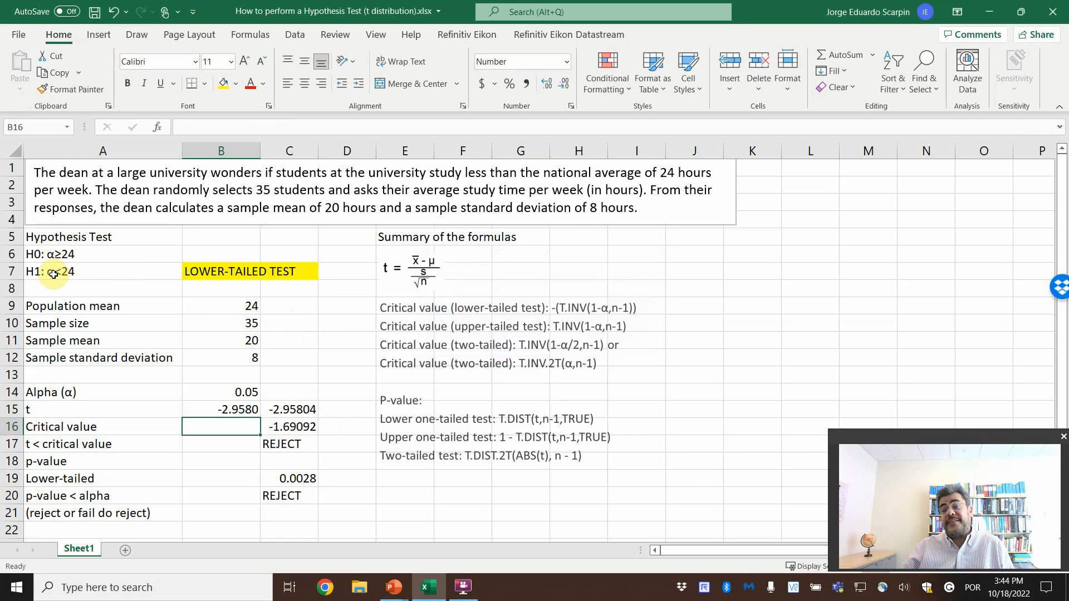
pyautogui.click(213, 342)
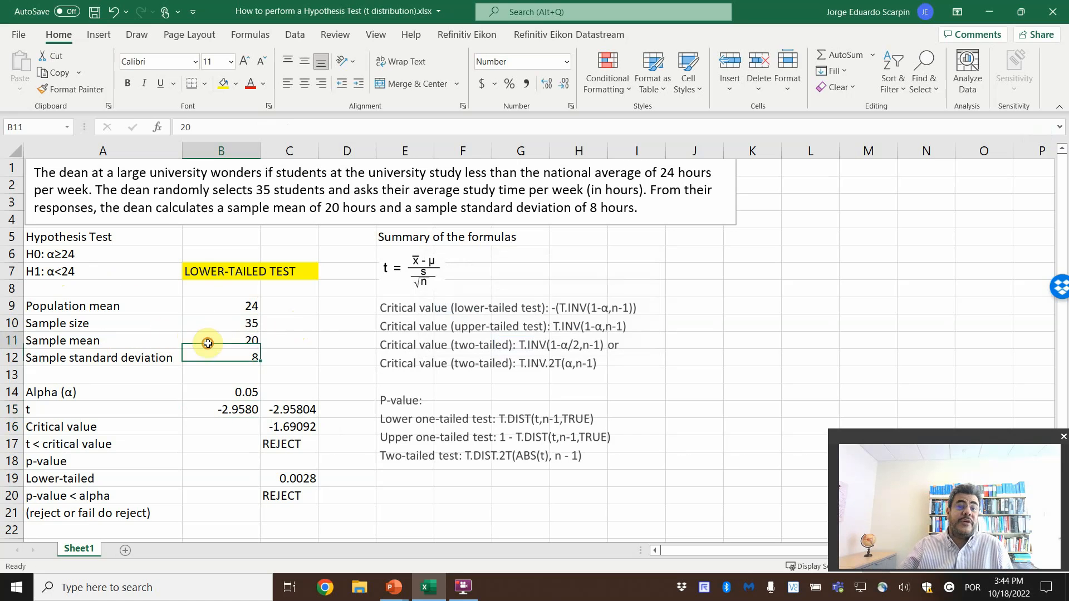
pyautogui.click(225, 321)
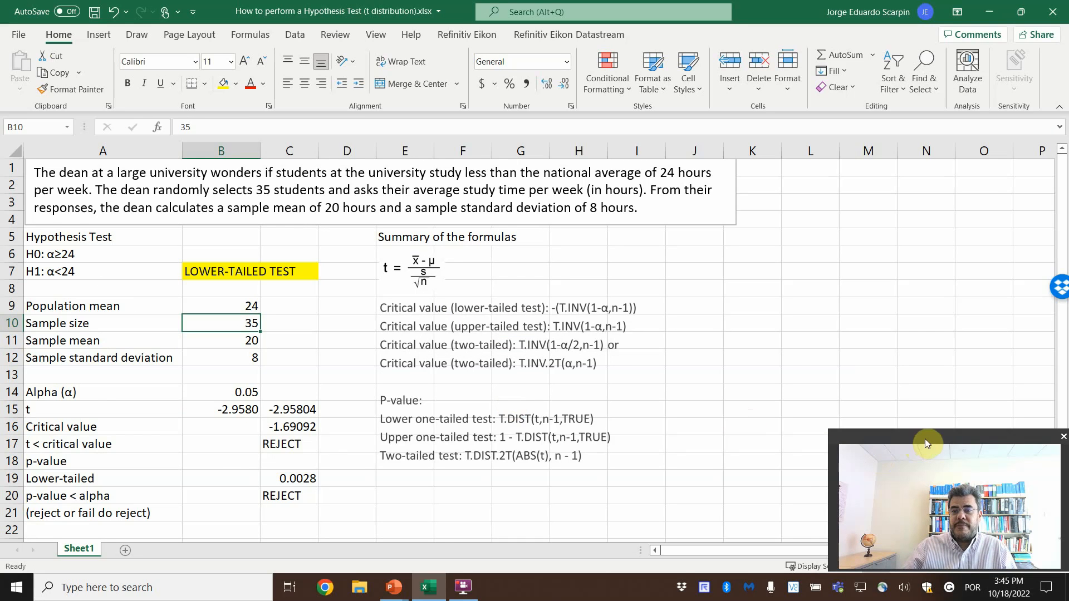
pyautogui.moveTo(924, 438); pyautogui.dragTo(923, 441)
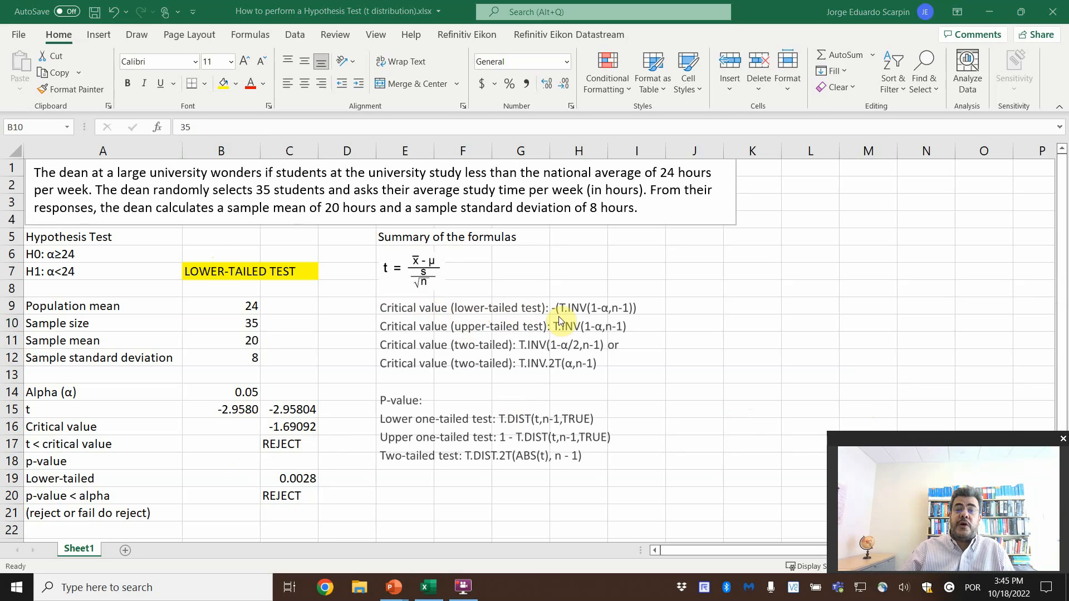
# Start the critical value formula in B16 with a minus sign and insert the T.INV function
pyautogui.click(216, 428)
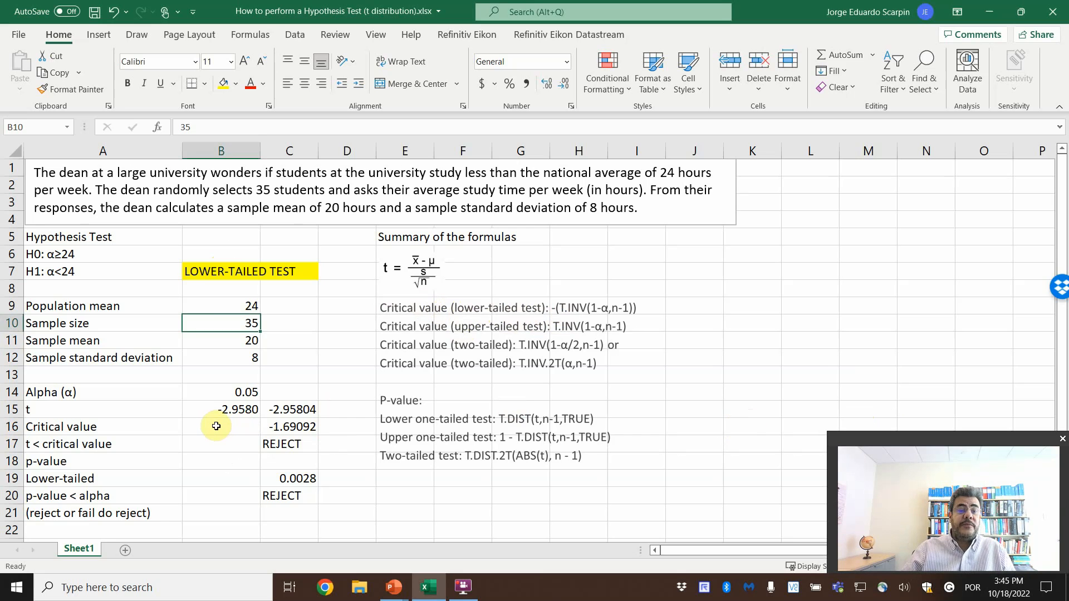
pyautogui.click(216, 427)
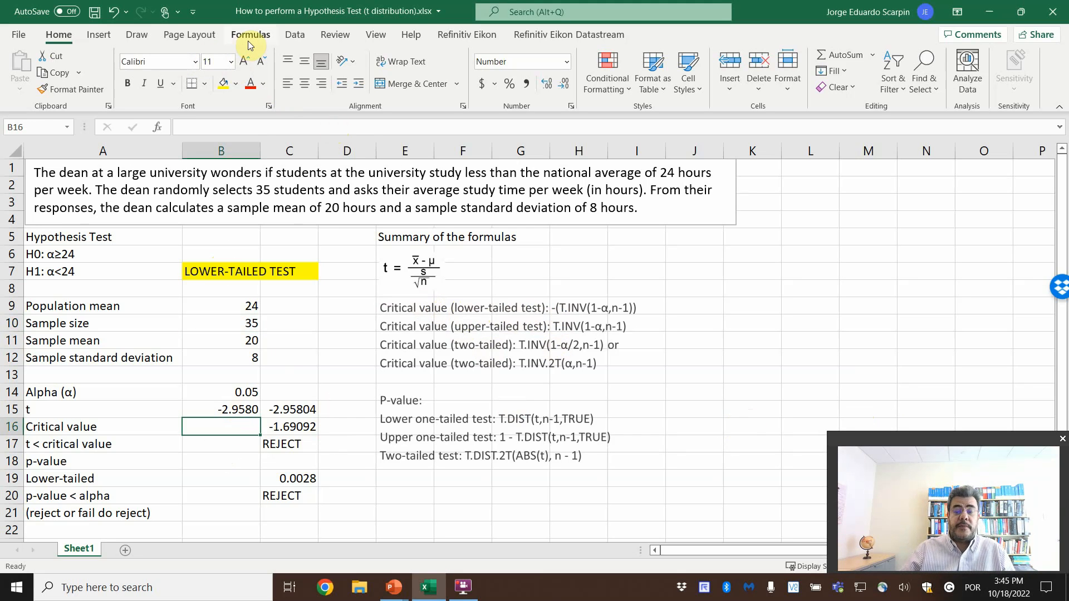
pyautogui.write('-')
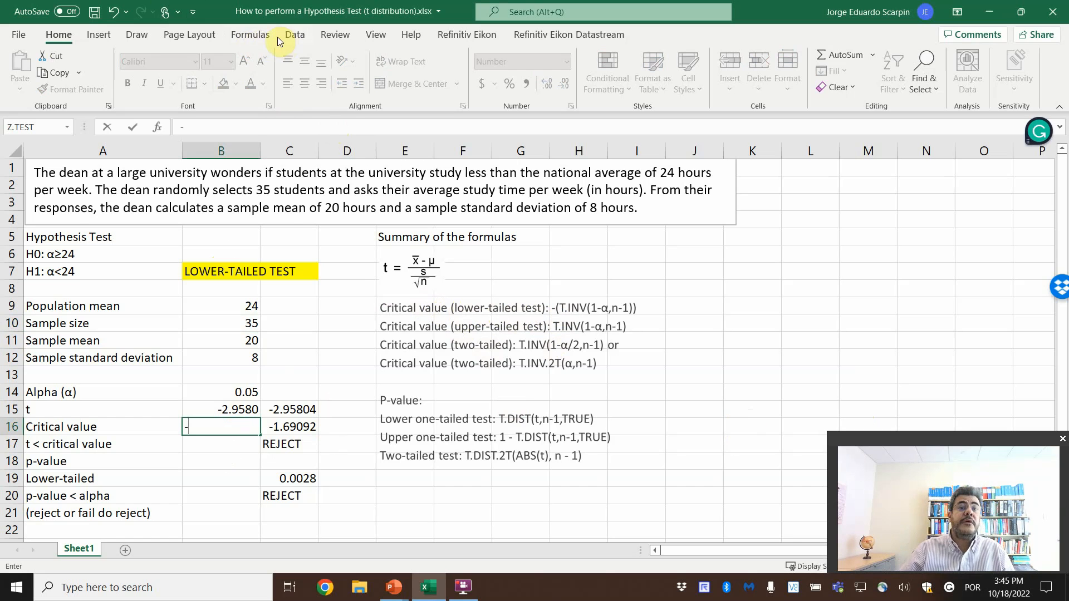
pyautogui.click(253, 36)
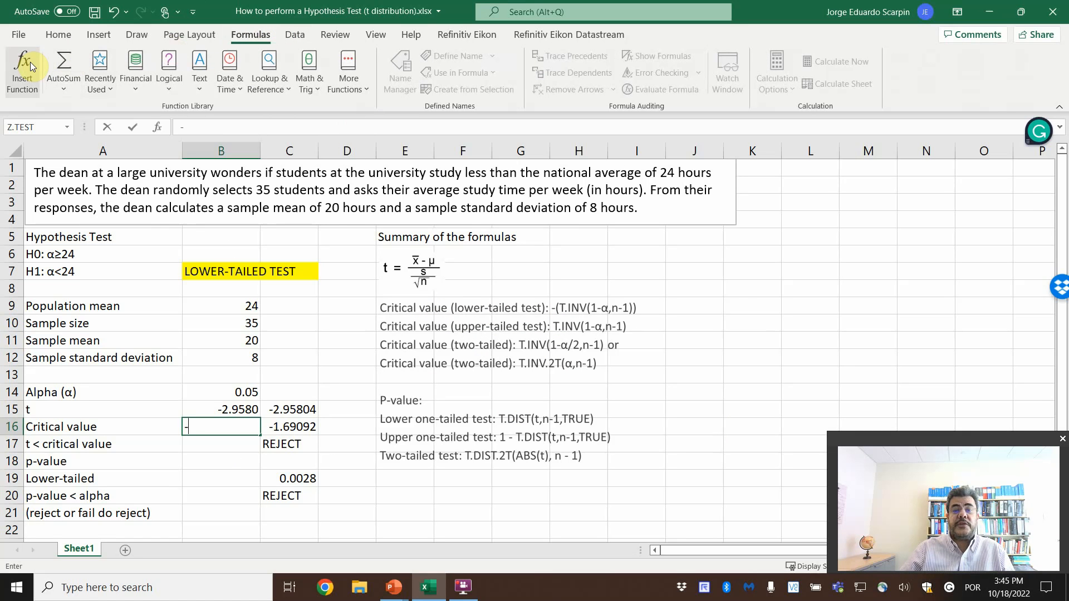
pyautogui.click(26, 70)
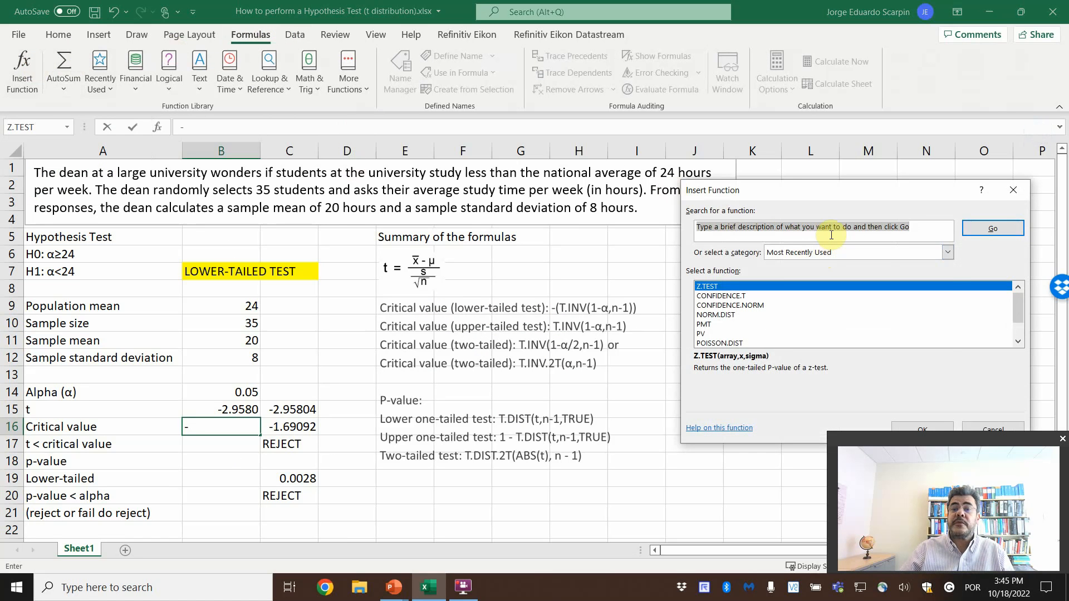
pyautogui.click(856, 251)
pyautogui.click(809, 275)
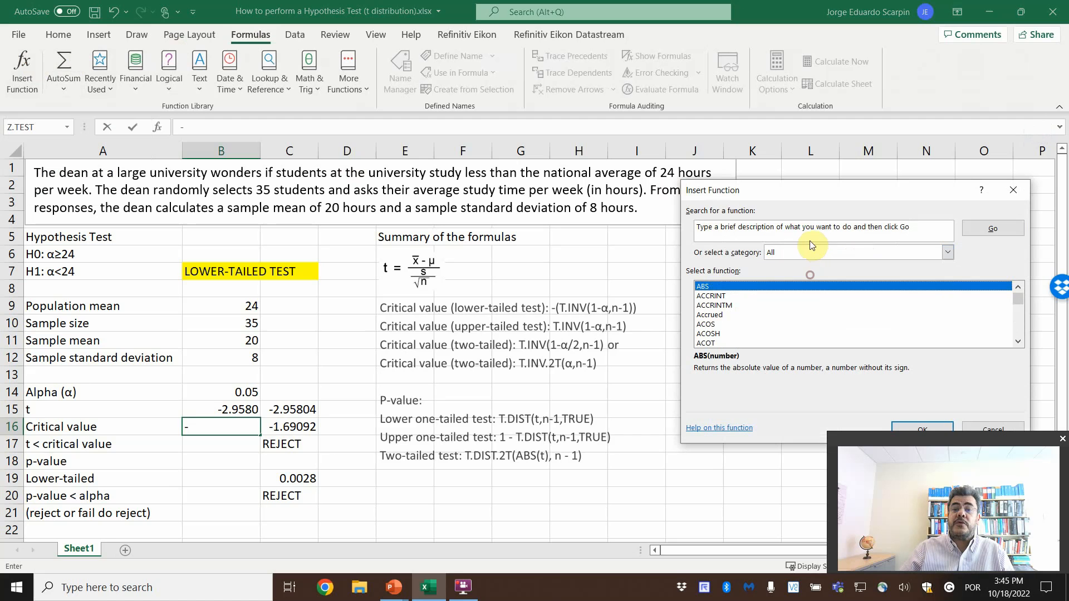
pyautogui.click(833, 228)
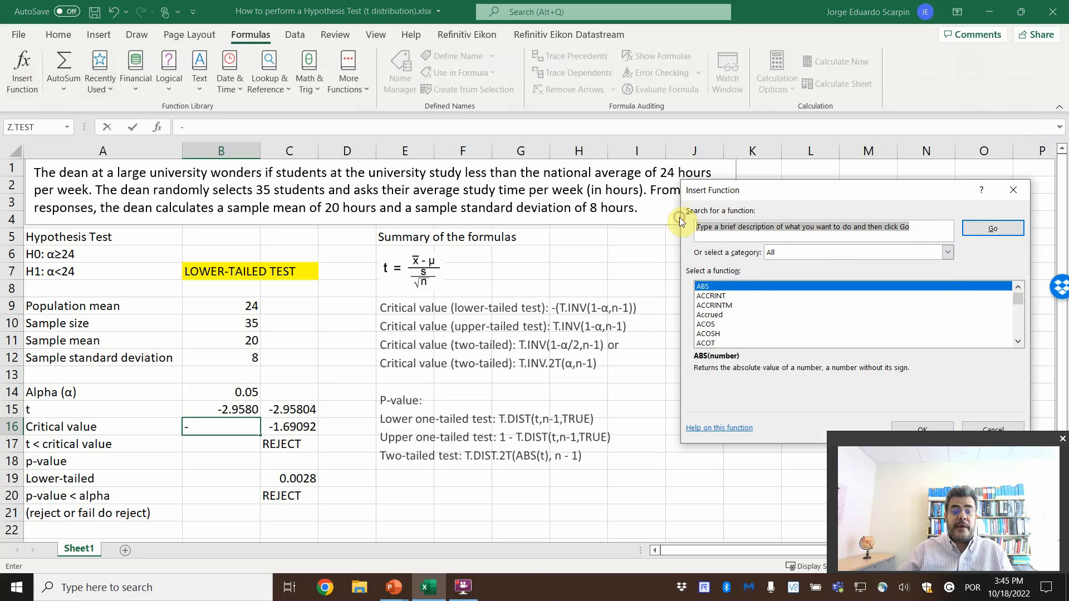
pyautogui.write('t.inv')
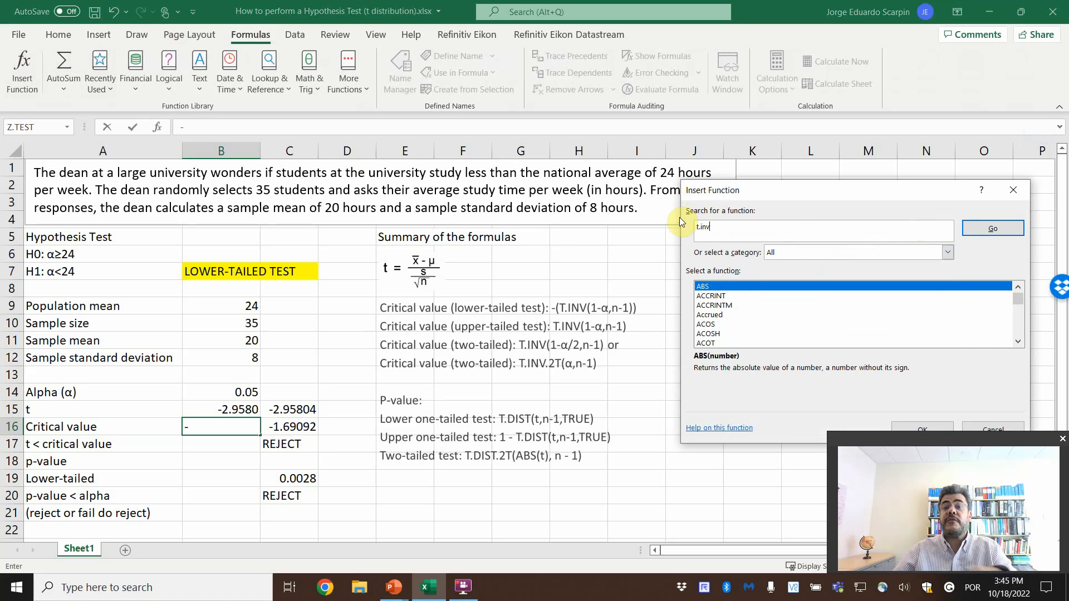
pyautogui.click(1005, 229)
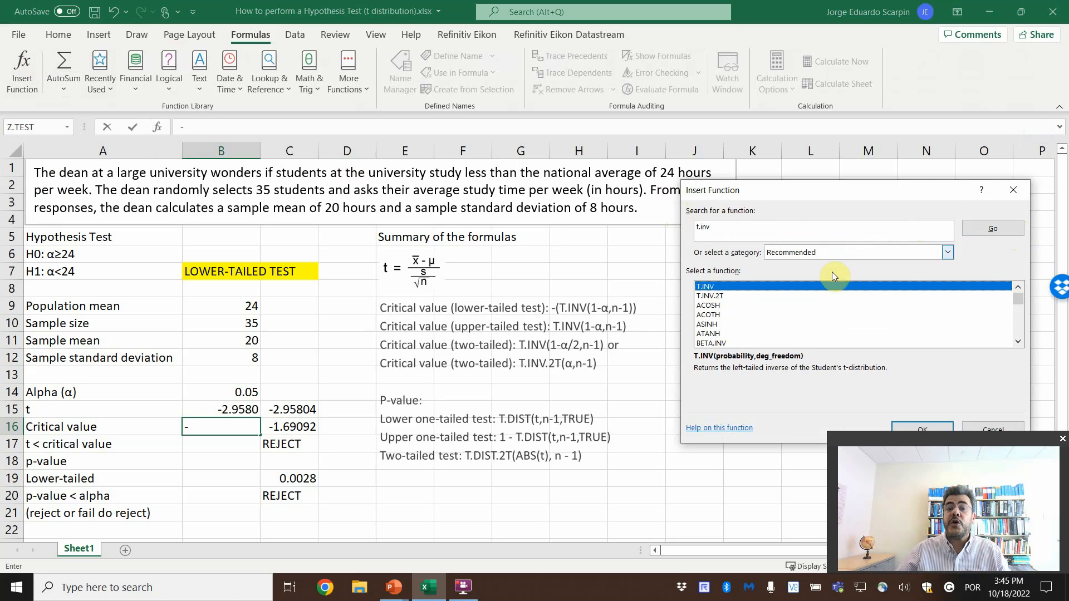
pyautogui.doubleClick(730, 288)
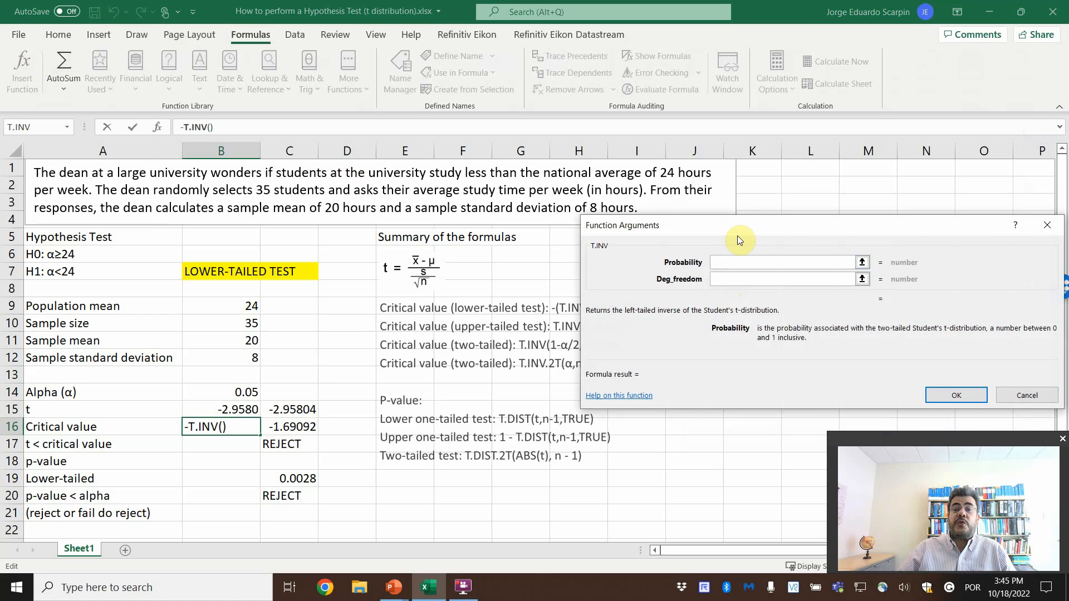
# Set the T.INV probability to 1-B14 and the degrees of freedom to B10-1, completing the B16 formula
pyautogui.moveTo(743, 228); pyautogui.dragTo(760, 249)
pyautogui.write('1-')
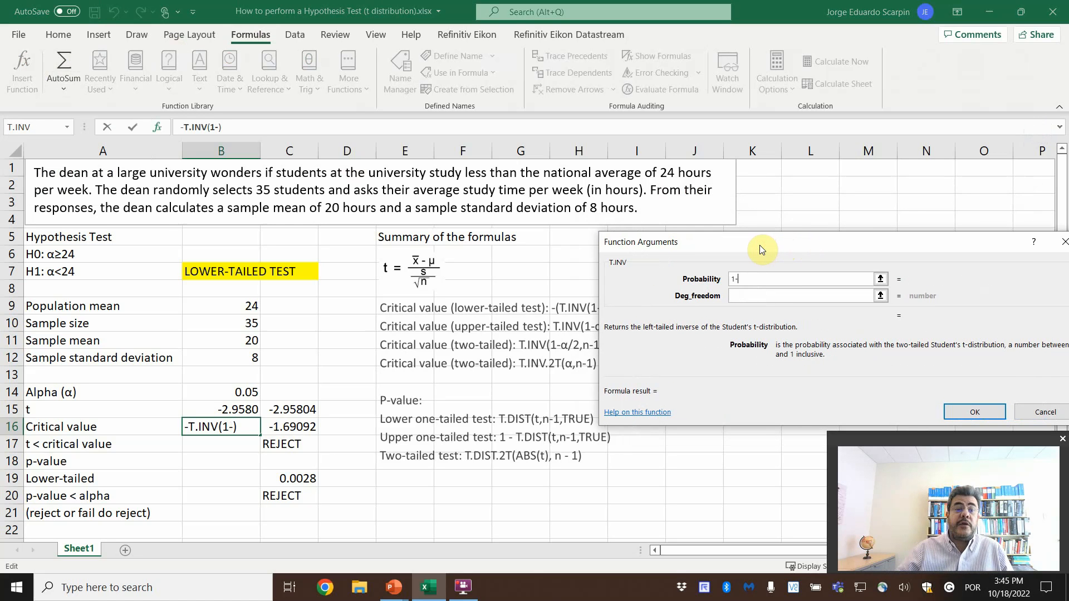
pyautogui.click(250, 391)
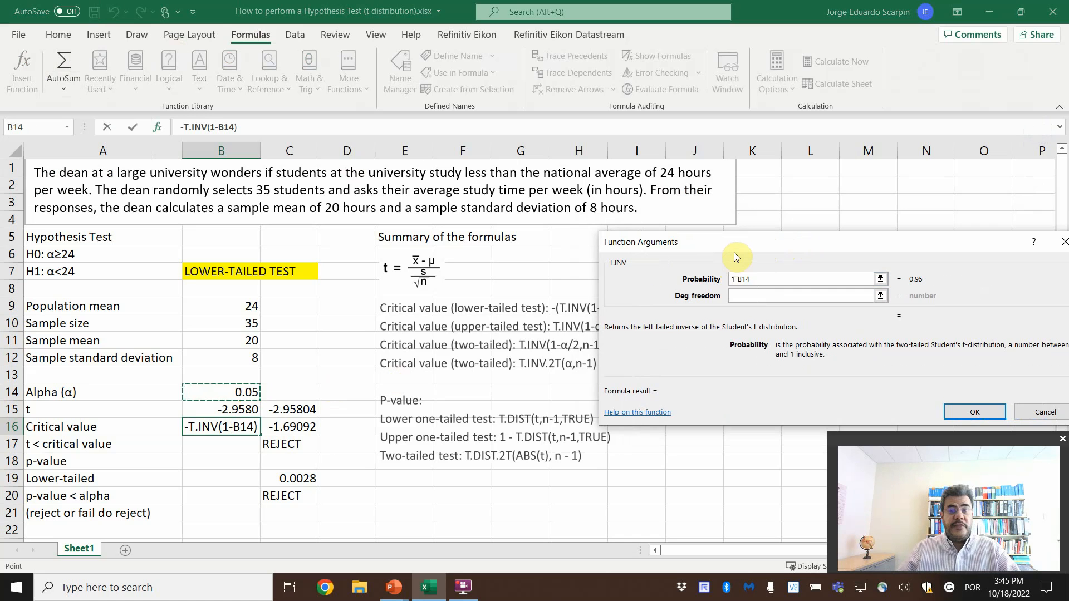
pyautogui.press('Tab')
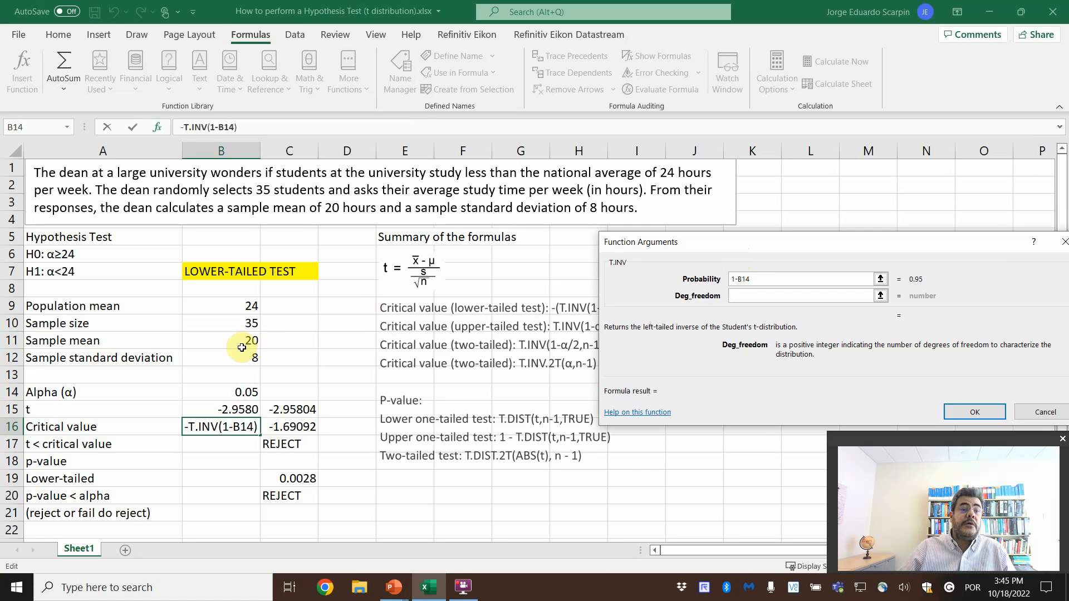
pyautogui.click(241, 326)
pyautogui.write('-')
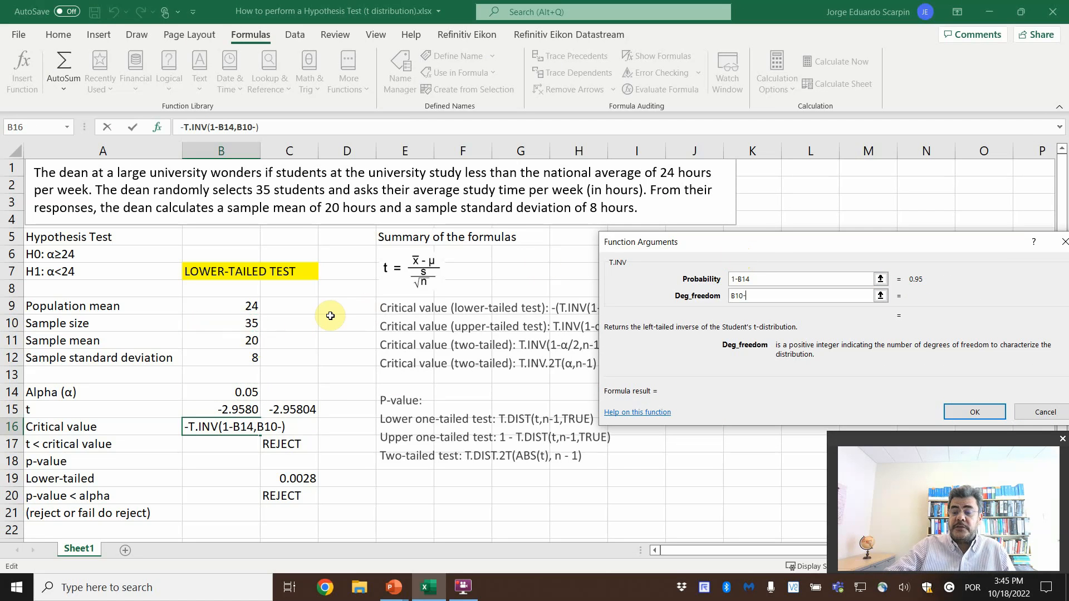
pyautogui.write('1')
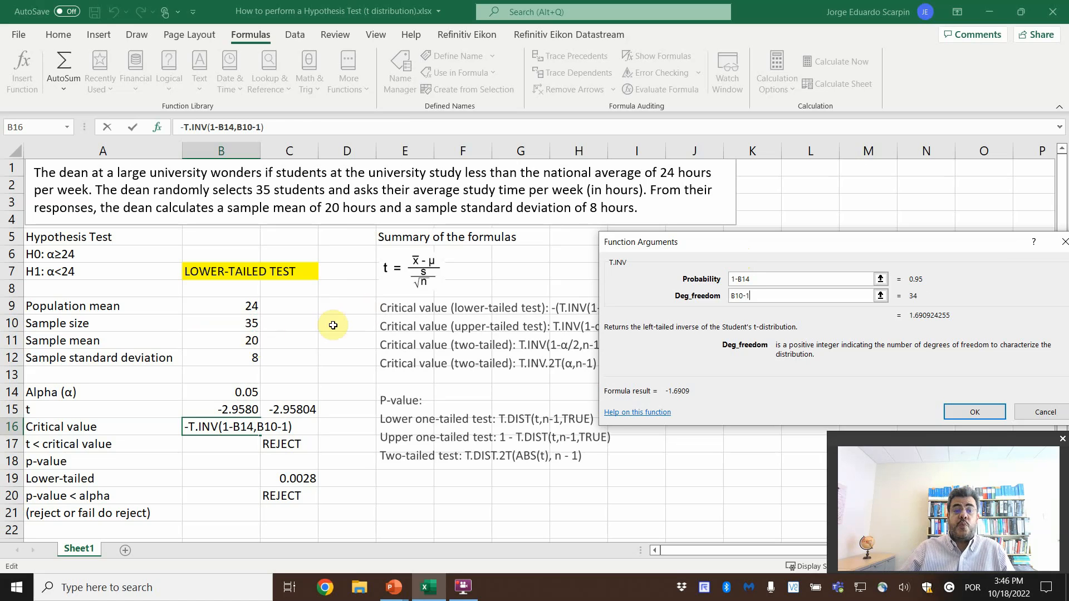
pyautogui.click(976, 411)
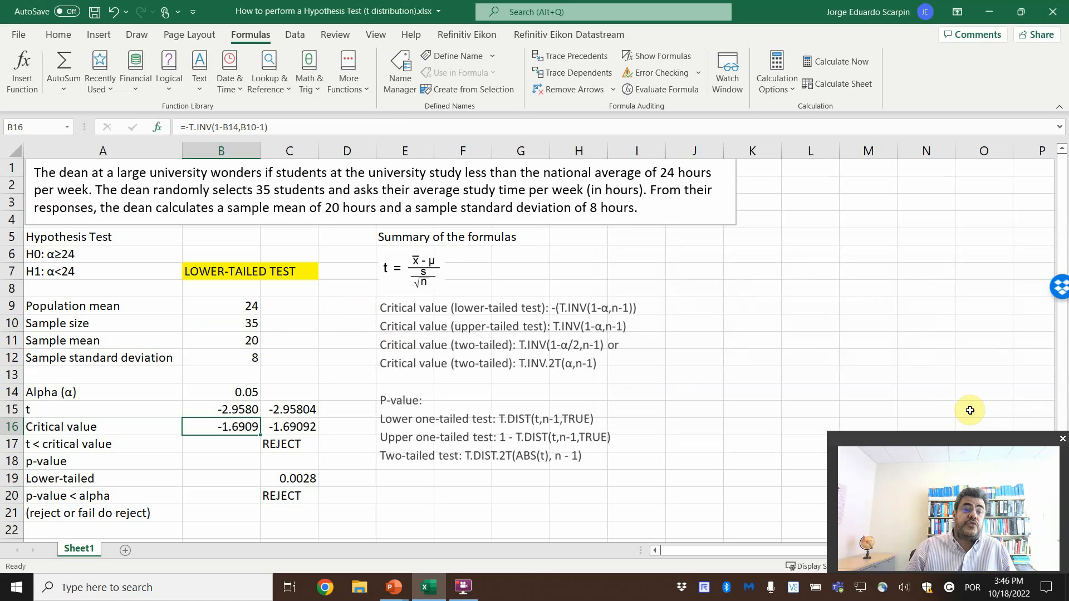
# Enter a decision formula in B17 that returns "REJECT" if B15<B16 and "FAIL TO REJECT" otherwise
pyautogui.press('Down')
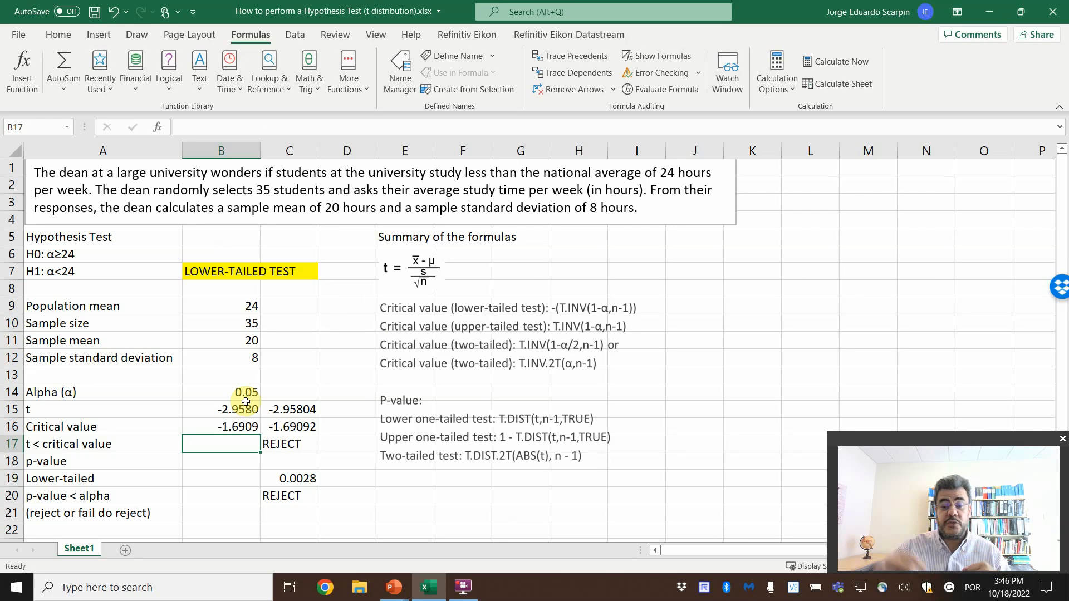
pyautogui.write('=if(')
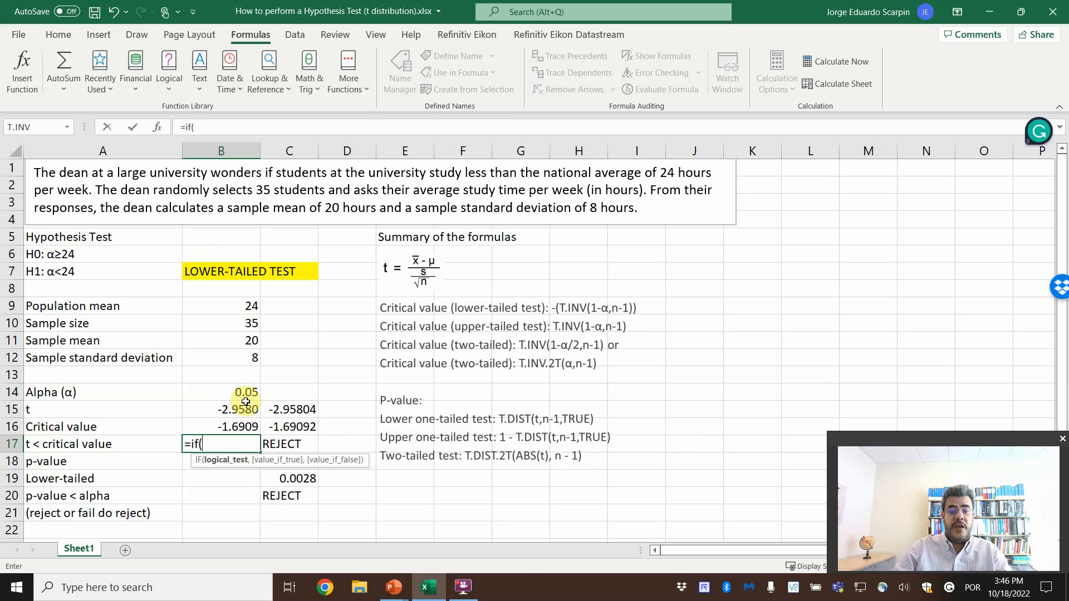
pyautogui.press('Up')
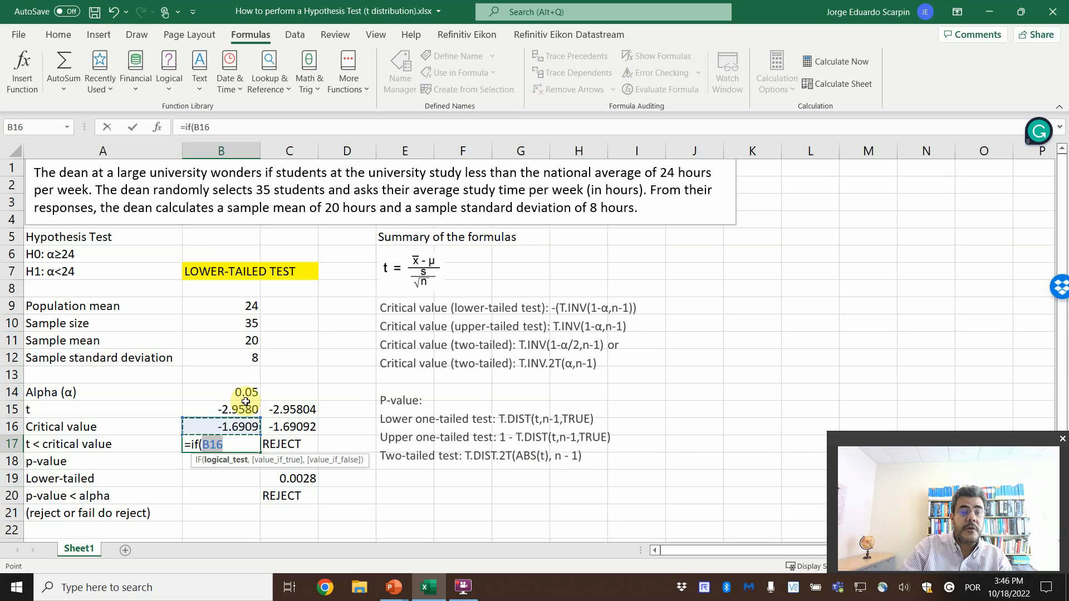
pyautogui.click(245, 402)
pyautogui.write('<')
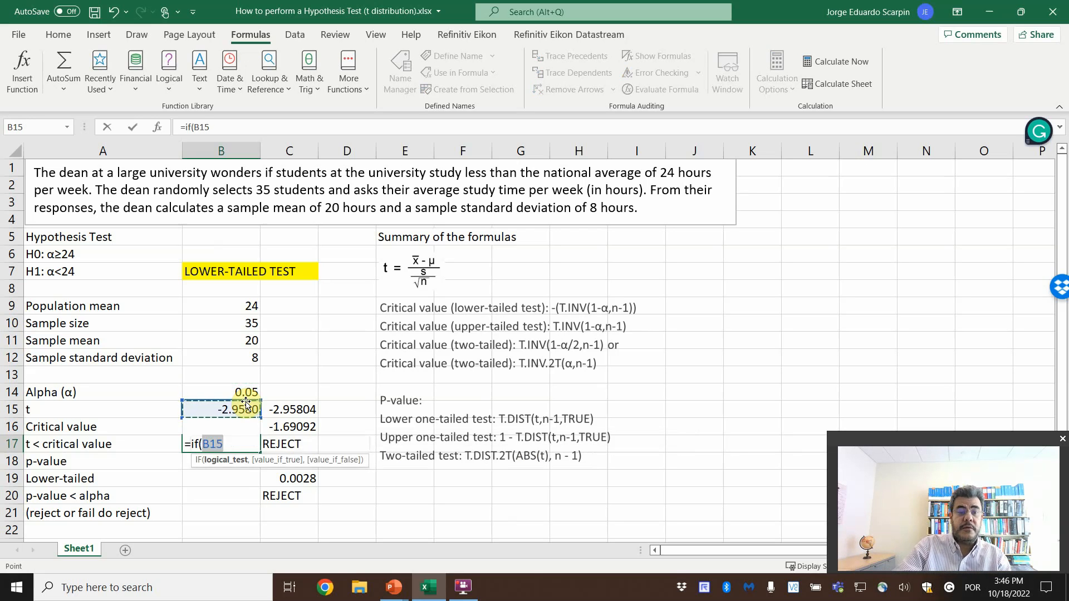
pyautogui.press('Up')
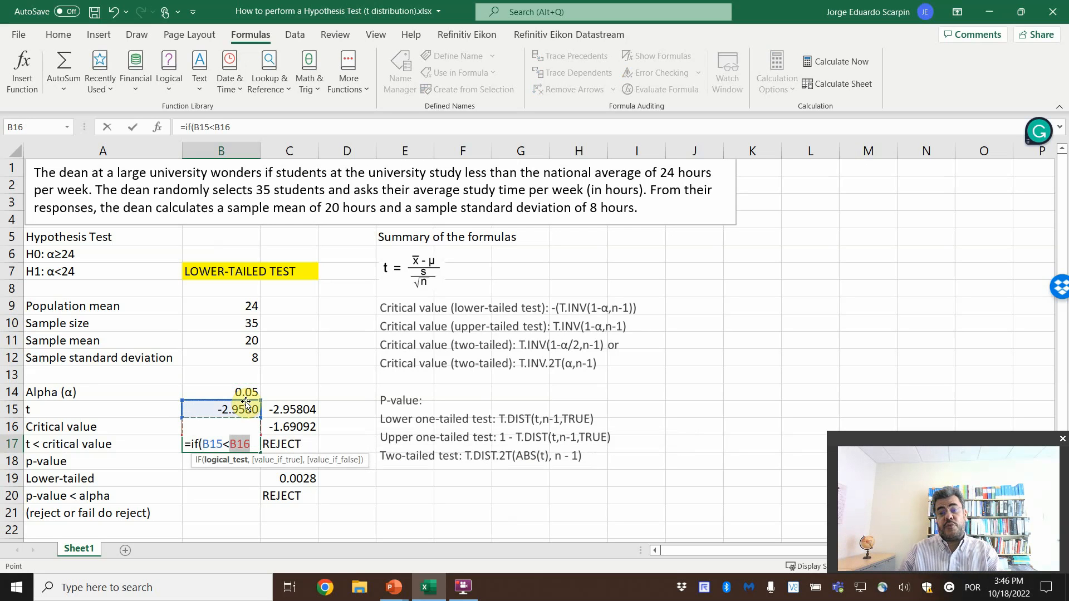
pyautogui.write(',')
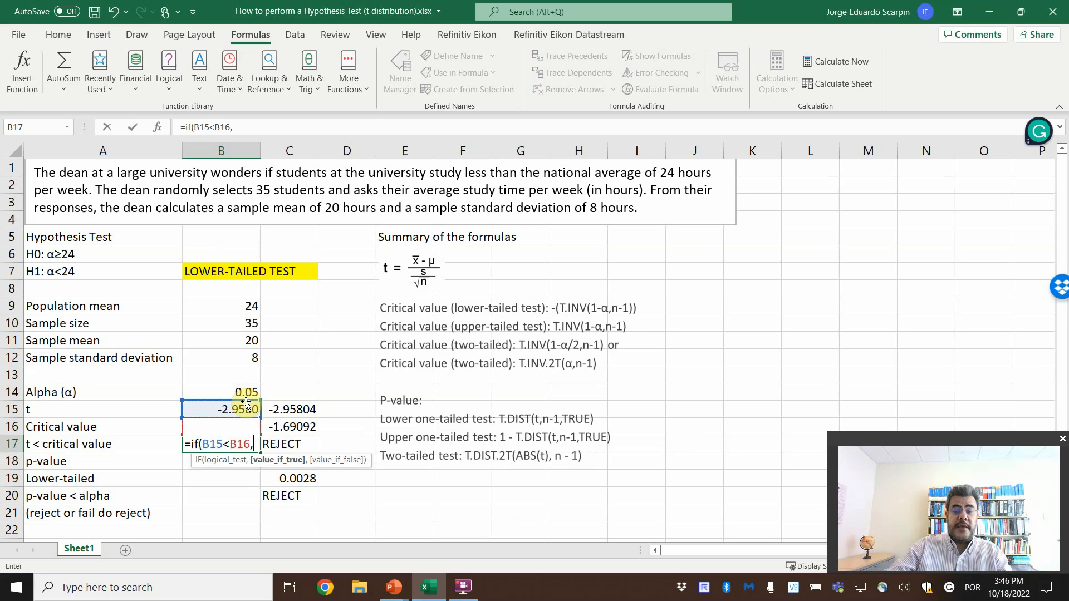
pyautogui.write('"REJECT')
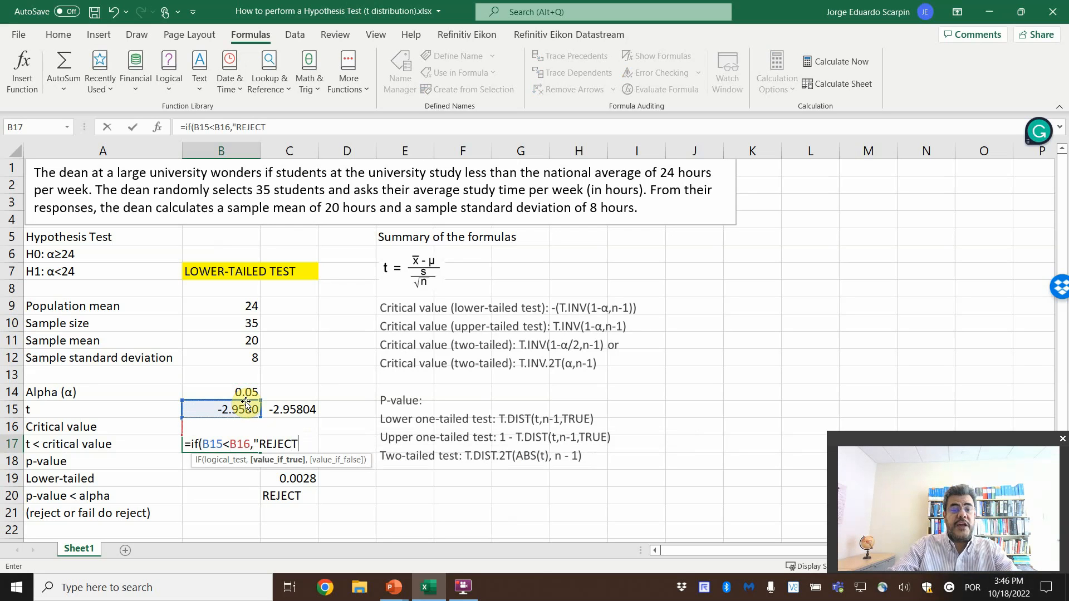
pyautogui.write('",')
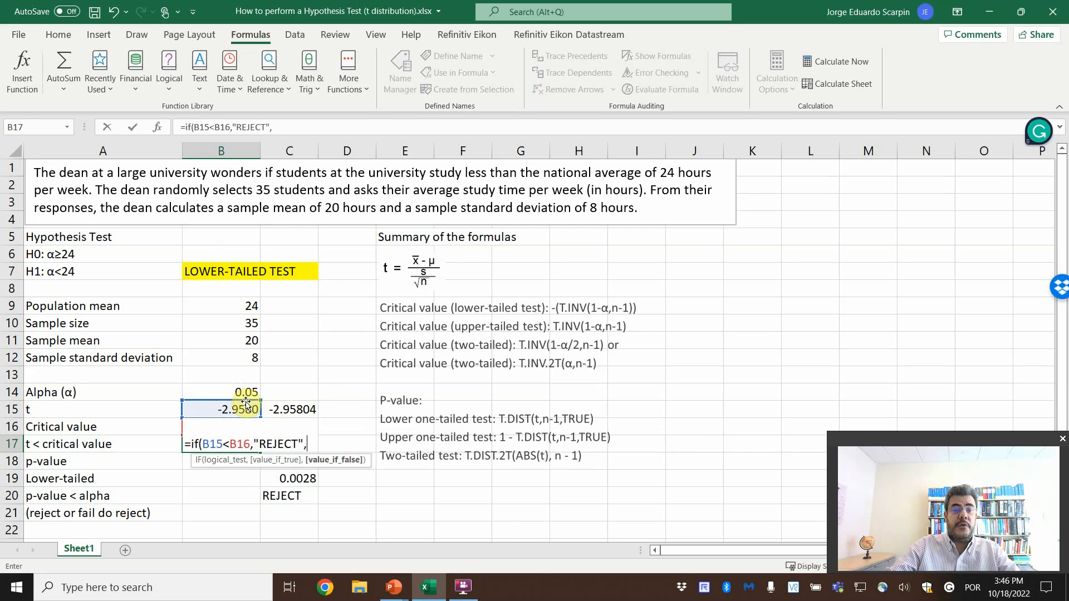
pyautogui.write('"FAIL ')
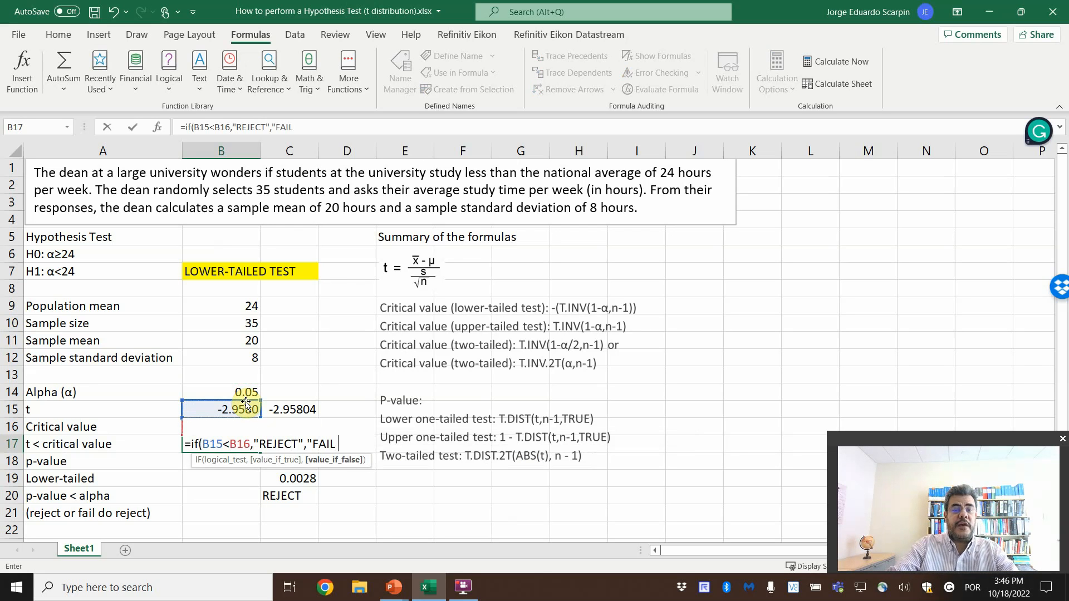
pyautogui.write('TO REJECT')
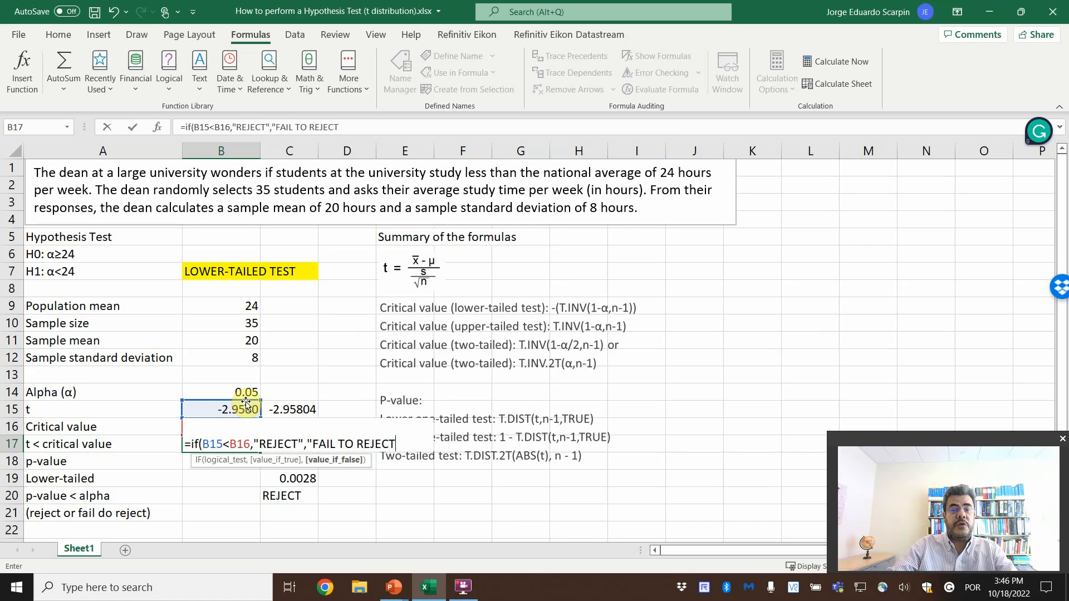
pyautogui.write('"')
pyautogui.press('Return')
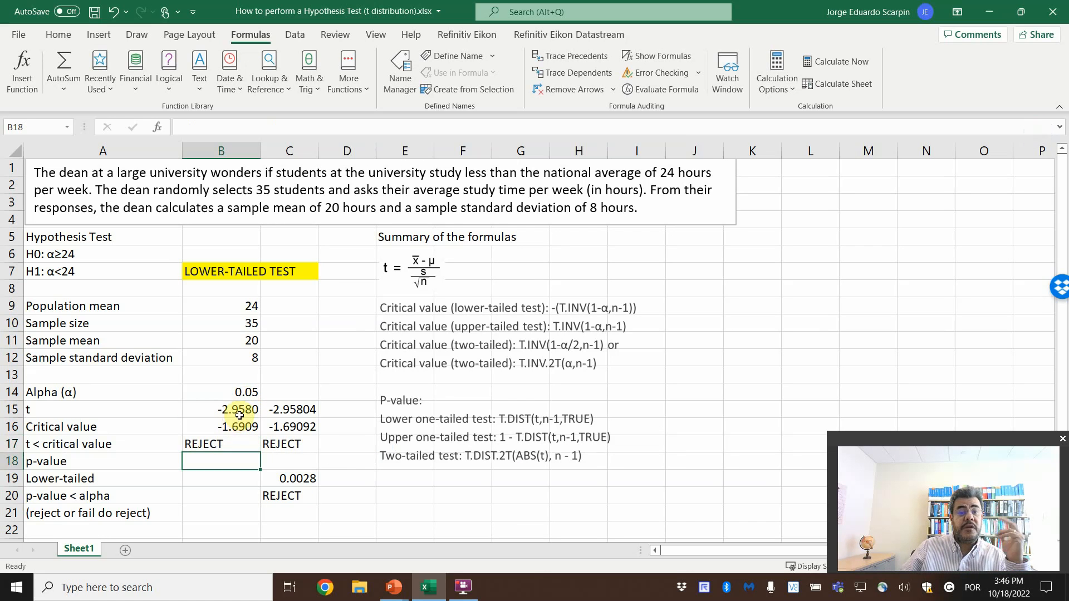
# Test the B17 decision with a t value of 0 in B15, and undo the test value and the column B resizing
pyautogui.click(239, 415)
pyautogui.write('0')
pyautogui.press('Return')
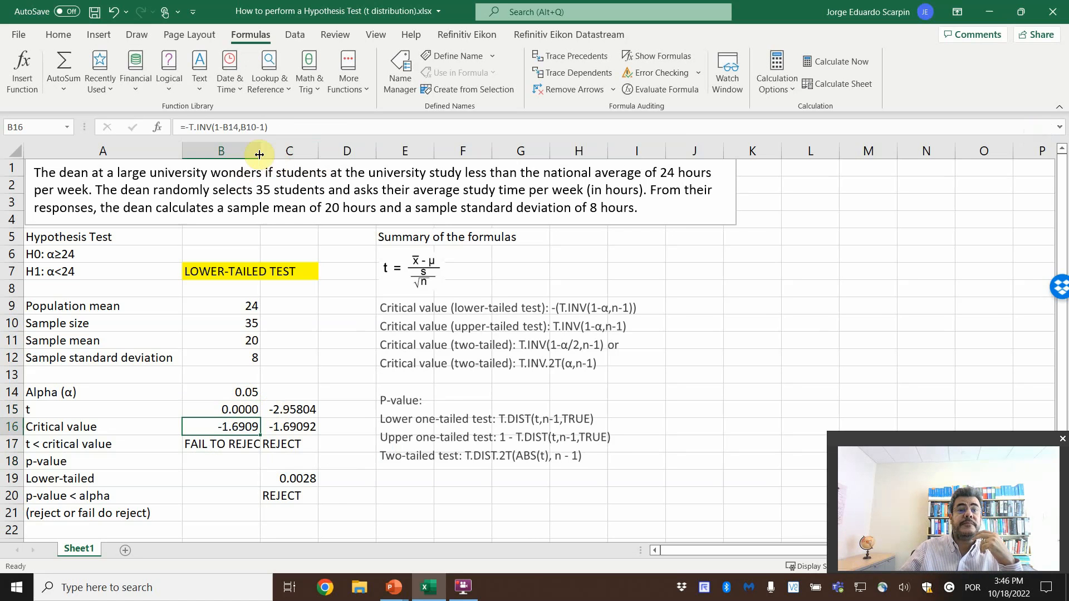
pyautogui.doubleClick(260, 150)
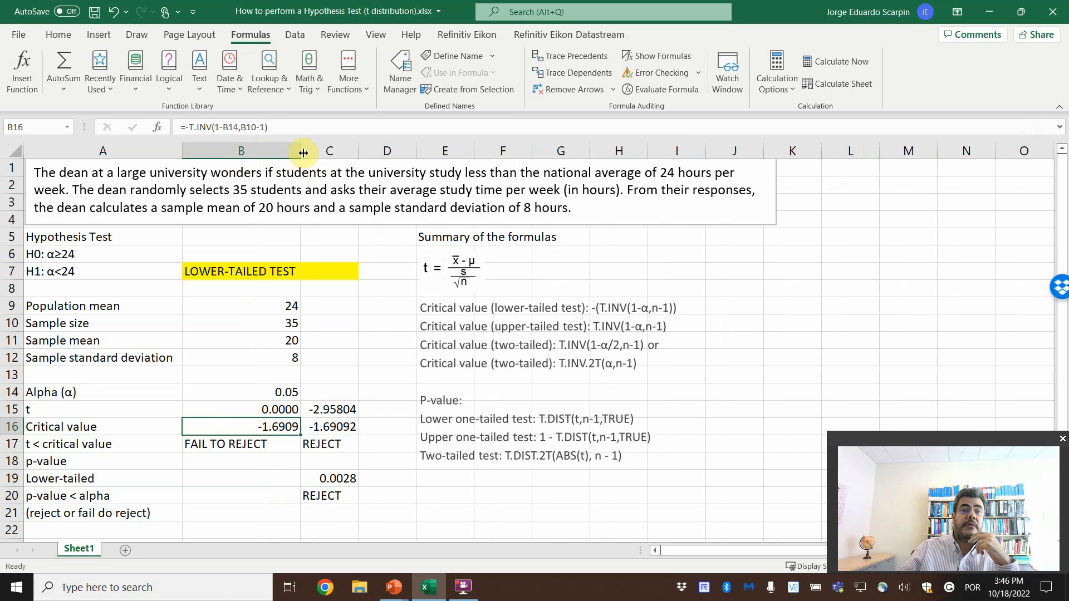
pyautogui.moveTo(300, 150); pyautogui.dragTo(271, 158)
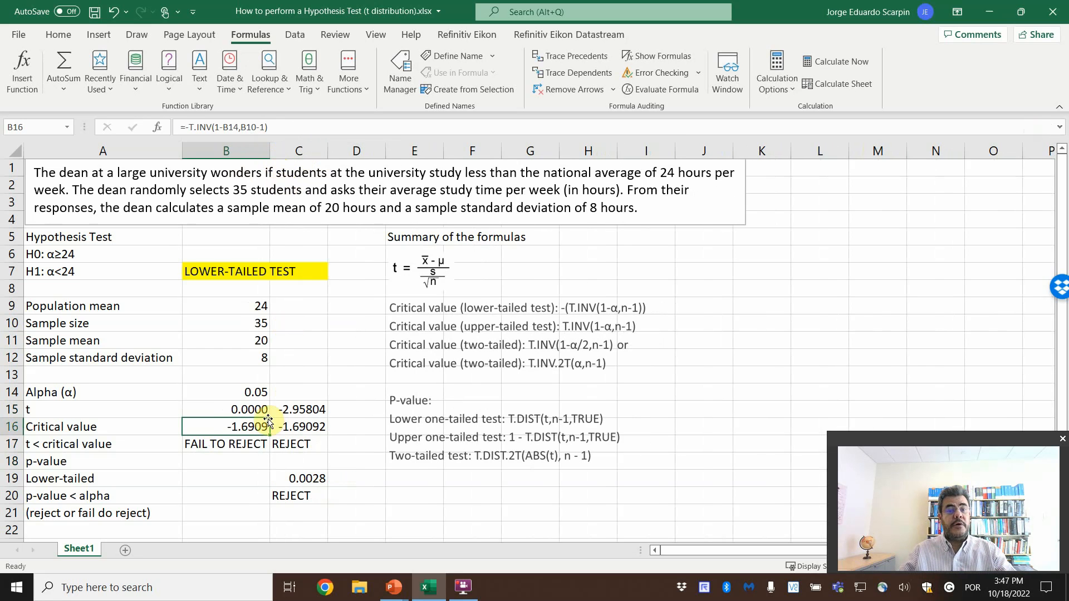
pyautogui.hotkey('ctrl', 'z')
pyautogui.hotkey('ctrl', 'z')
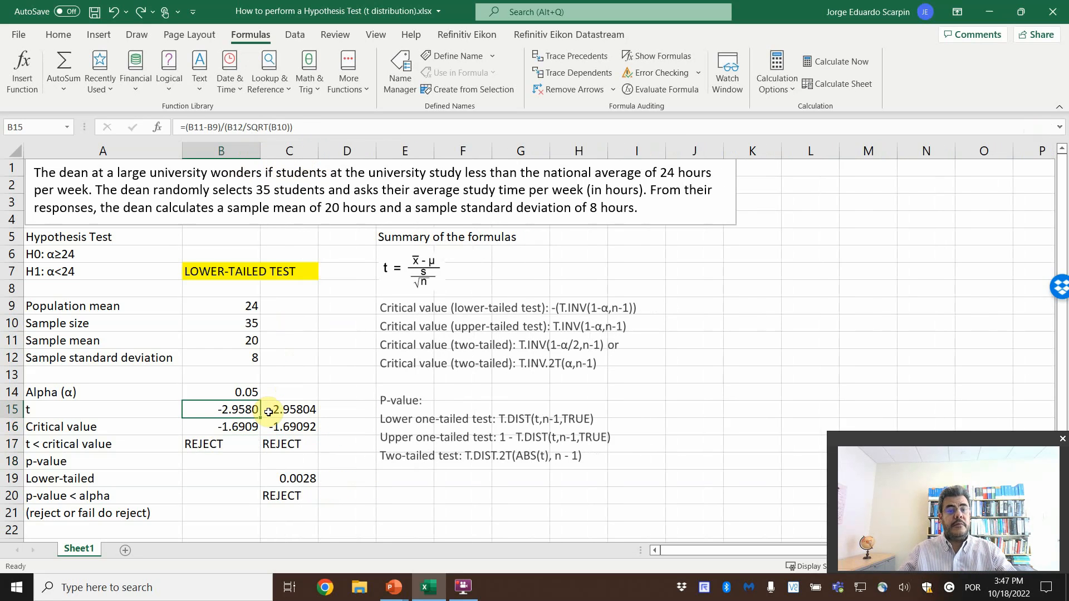
# Widen column B slightly and fill the decision cell B17 with light green
pyautogui.moveTo(261, 143); pyautogui.dragTo(273, 143)
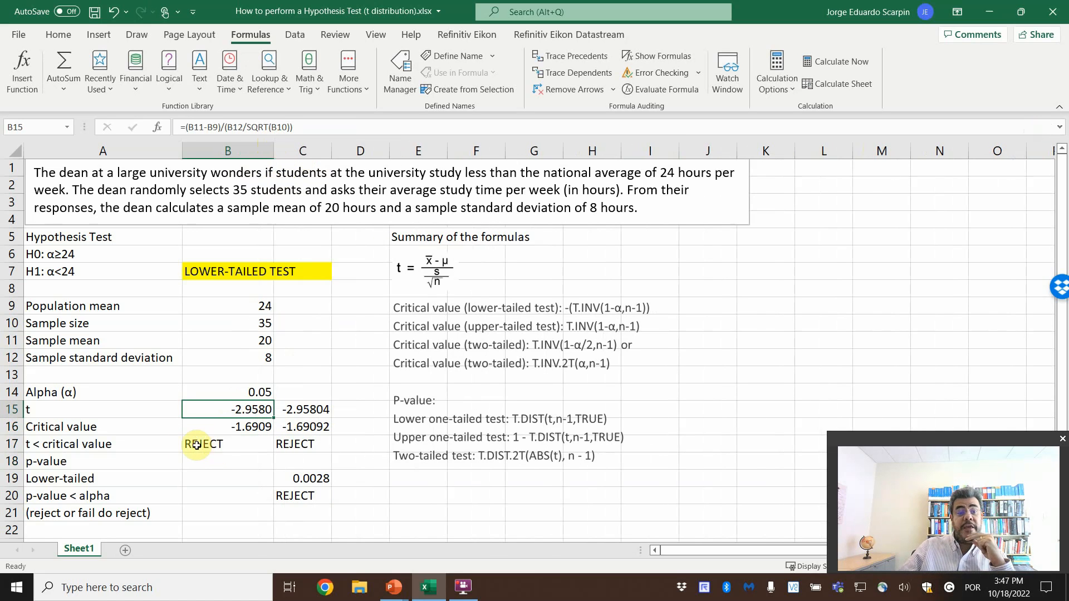
pyautogui.click(214, 444)
pyautogui.click(60, 36)
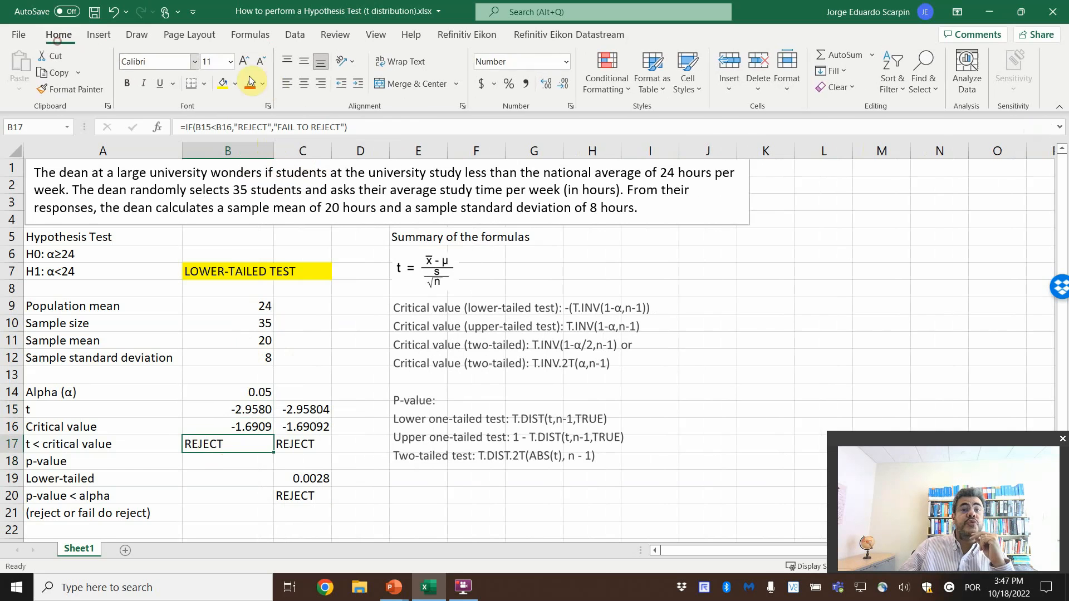
pyautogui.click(235, 83)
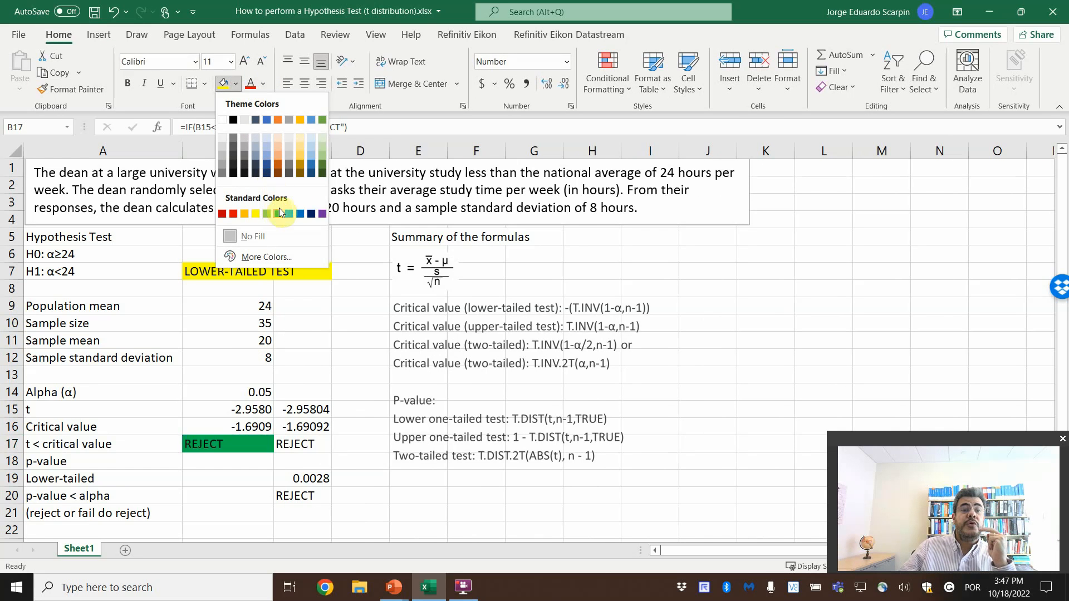
pyautogui.click(323, 143)
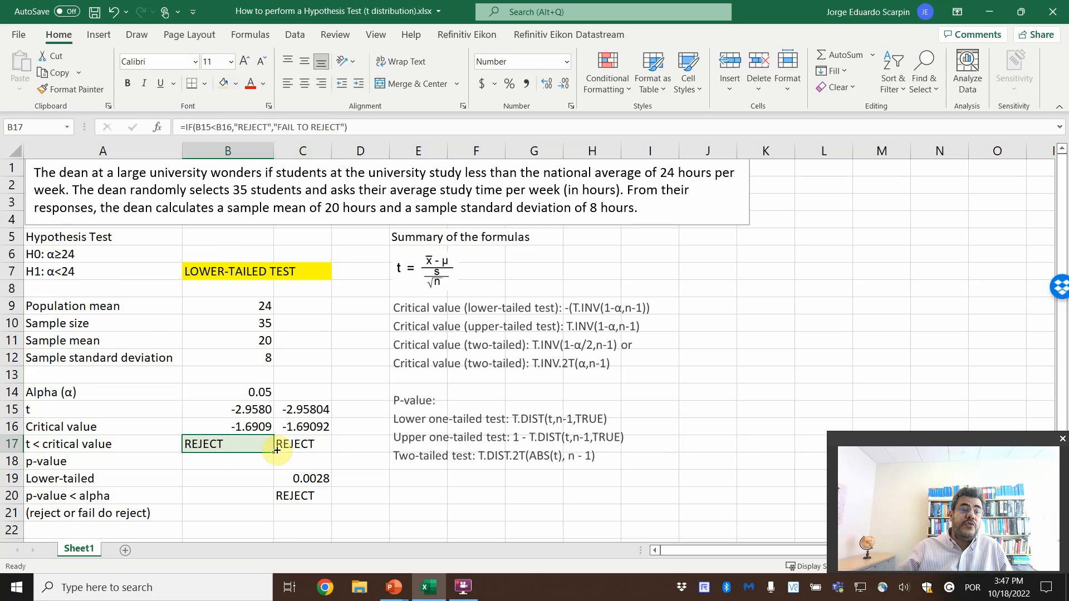
# Start inserting a function in B19 and search the function library for "T-DIST" with the category set to All
pyautogui.click(209, 474)
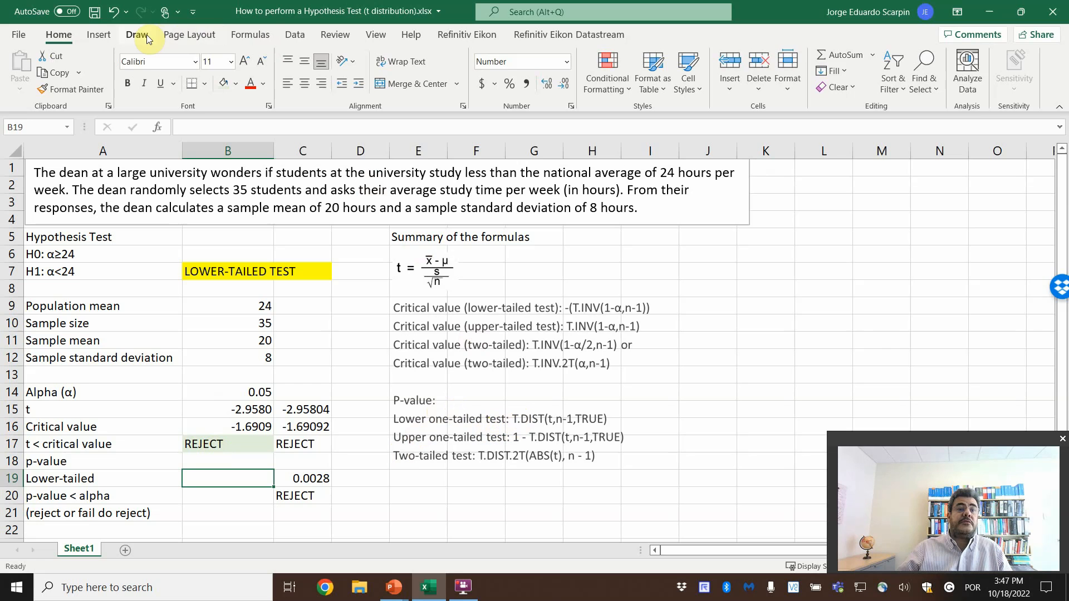
pyautogui.click(250, 34)
pyautogui.click(22, 70)
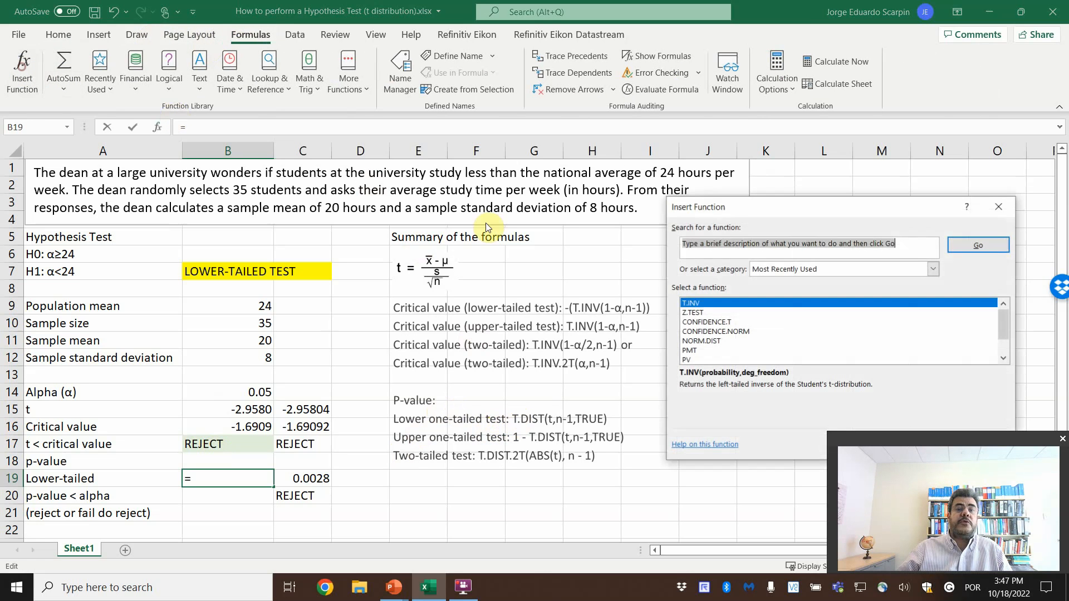
pyautogui.click(791, 269)
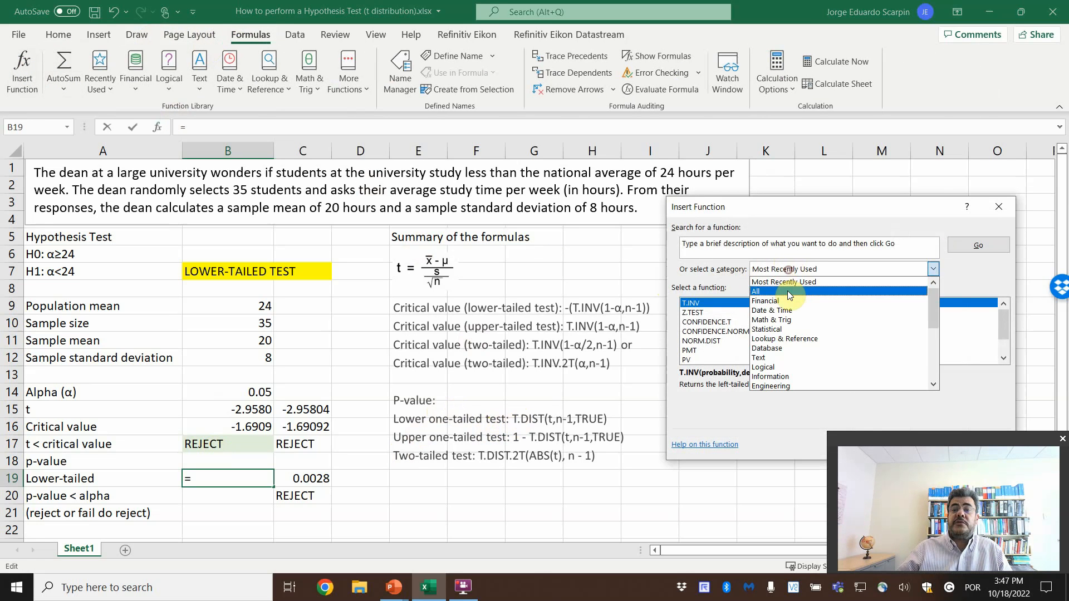
pyautogui.click(786, 290)
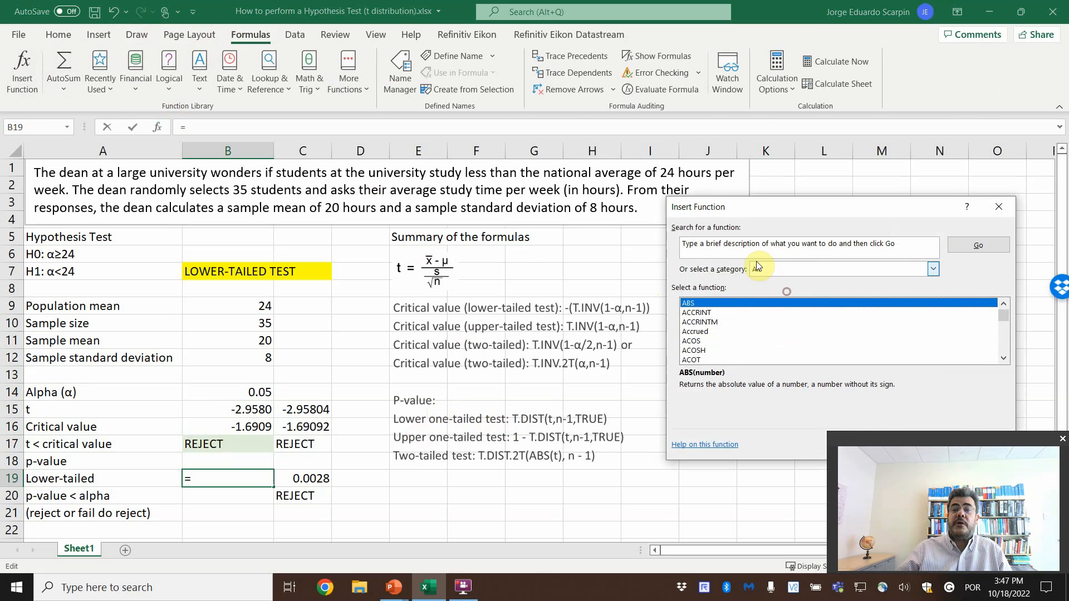
pyautogui.click(905, 244)
pyautogui.write('T-DIST')
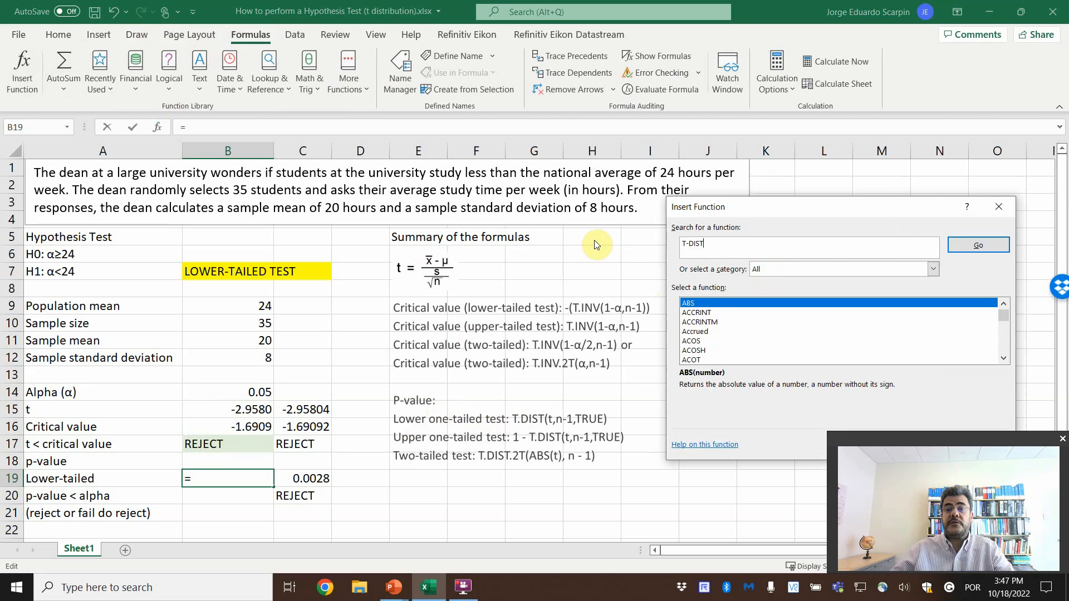
pyautogui.click(996, 245)
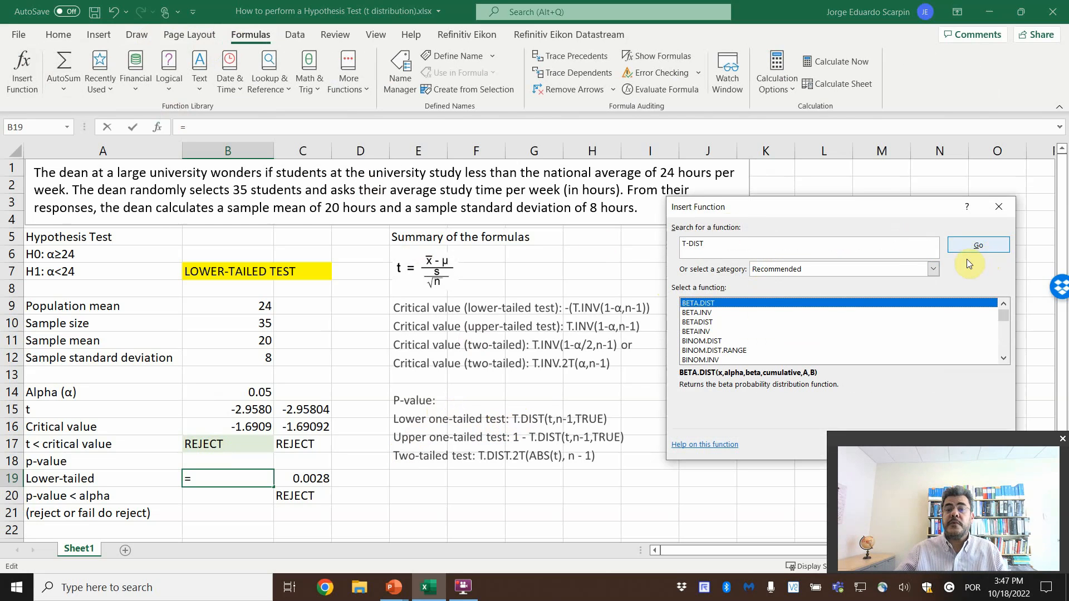
# Insert the T.DIST function in B19 and set its X argument to the t value in B15
pyautogui.scroll(-3, 747, 328)
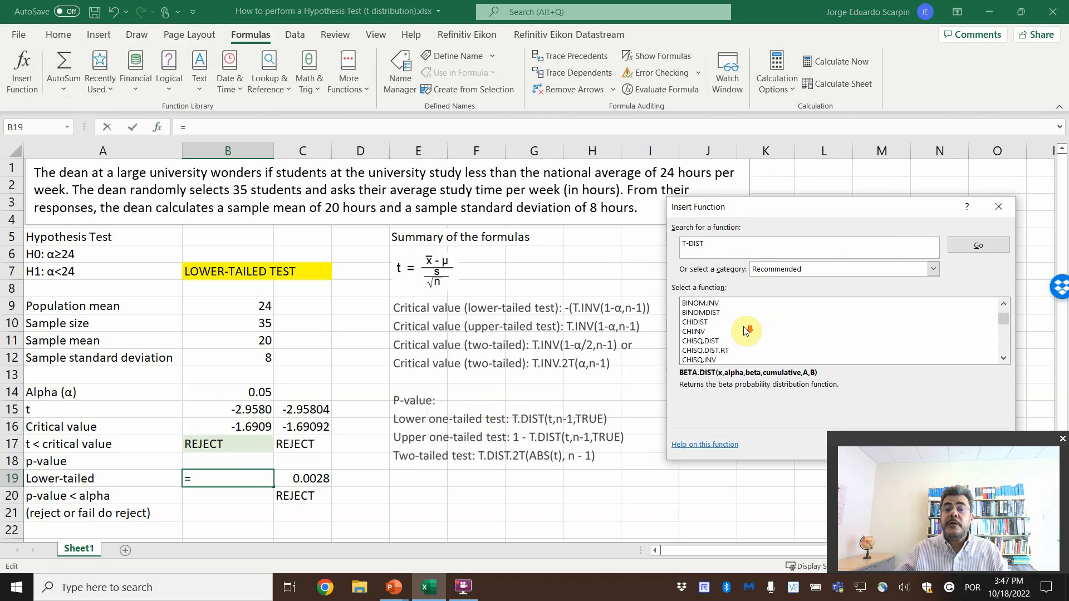
pyautogui.scroll(-4, 746, 330)
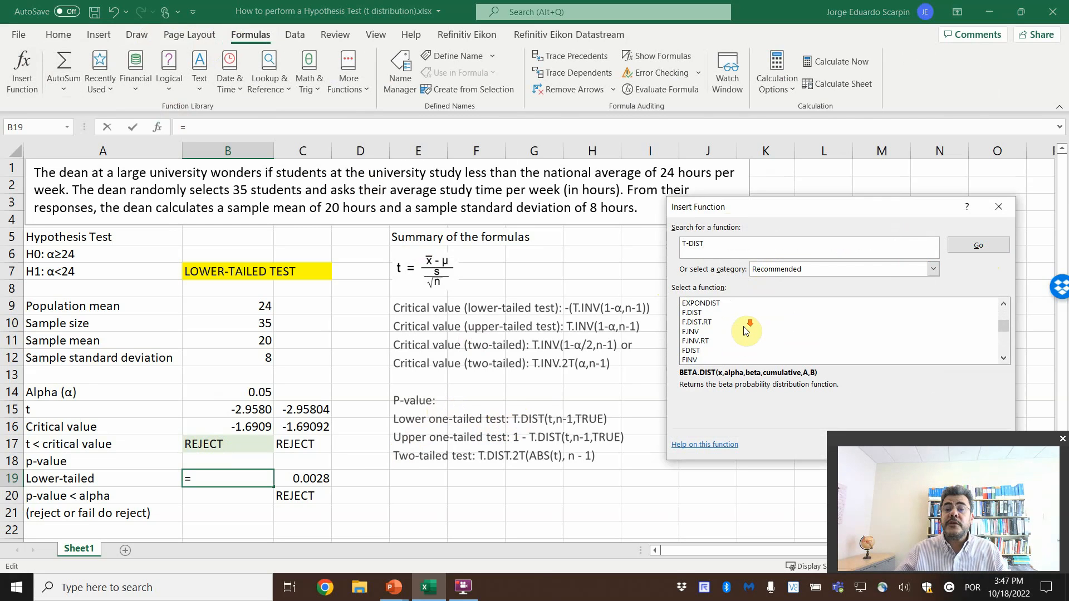
pyautogui.scroll(-8, 746, 331)
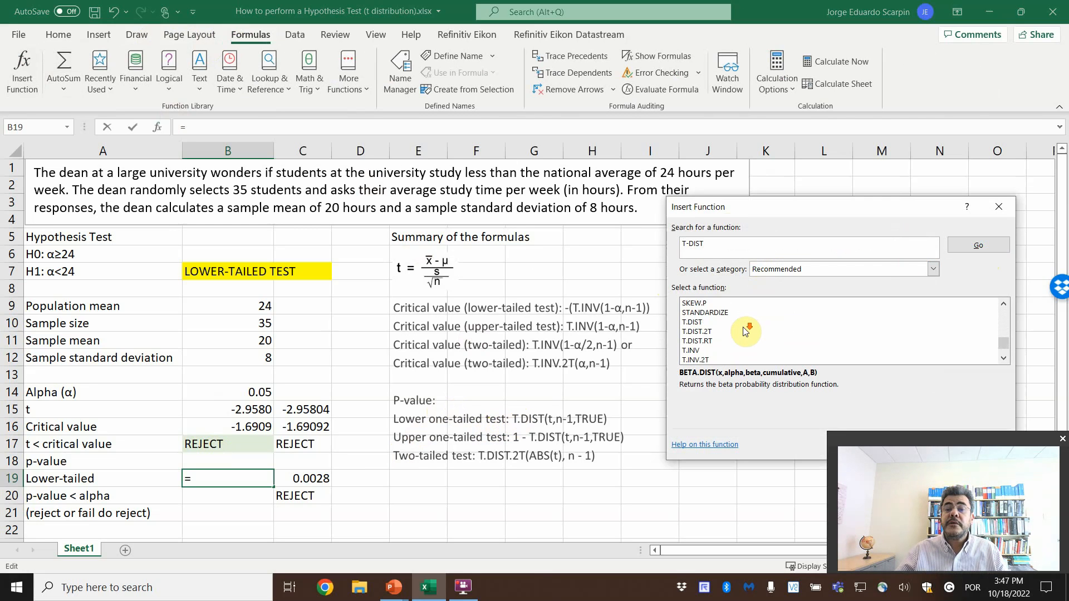
pyautogui.scroll(-1, 746, 331)
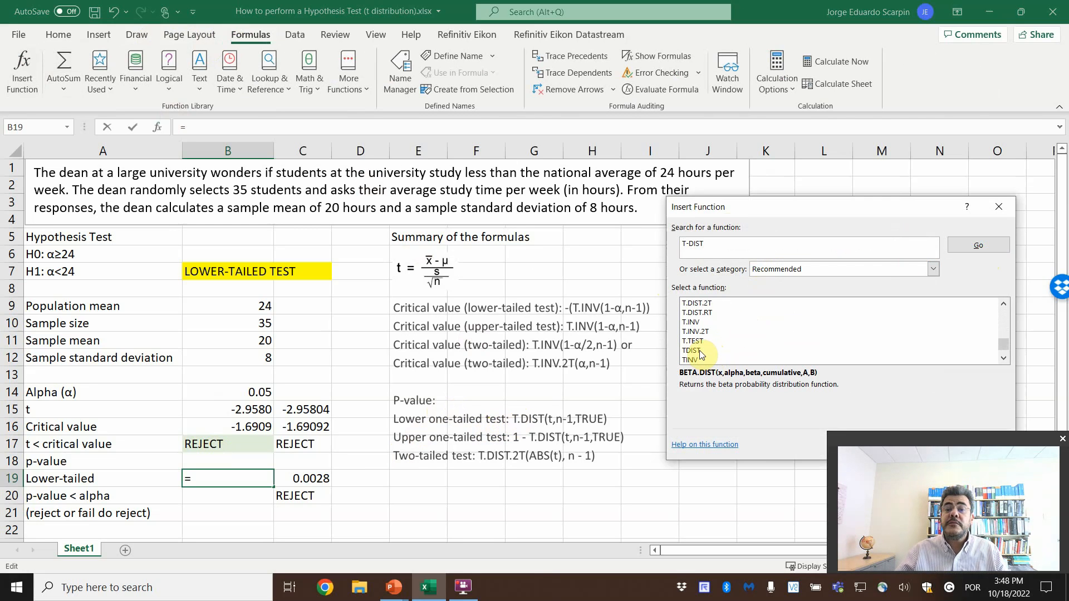
pyautogui.scroll(1, 695, 328)
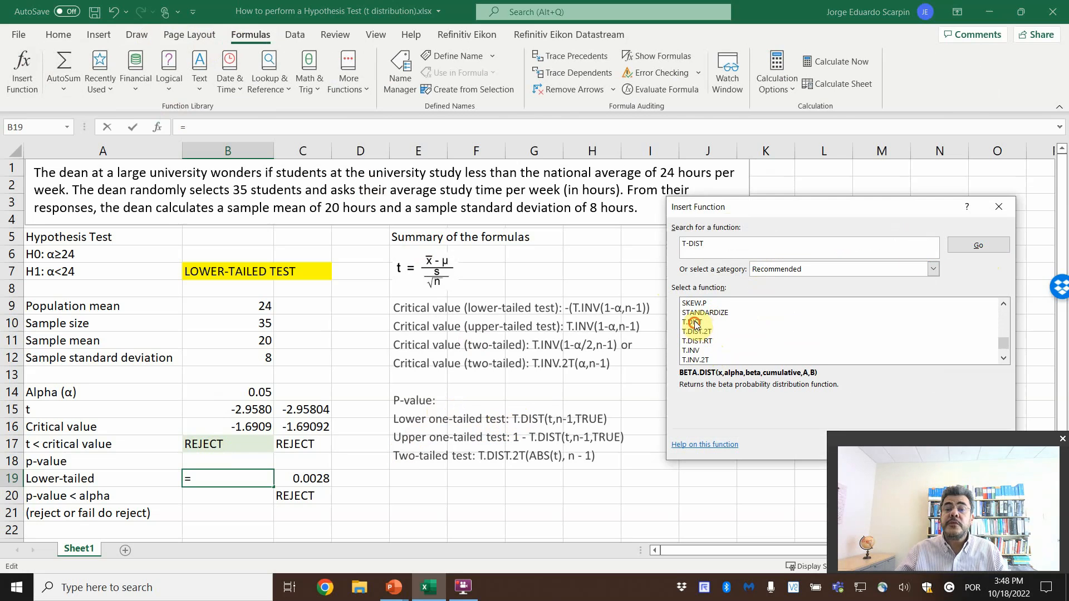
pyautogui.click(695, 324)
pyautogui.moveTo(840, 201); pyautogui.dragTo(756, 145)
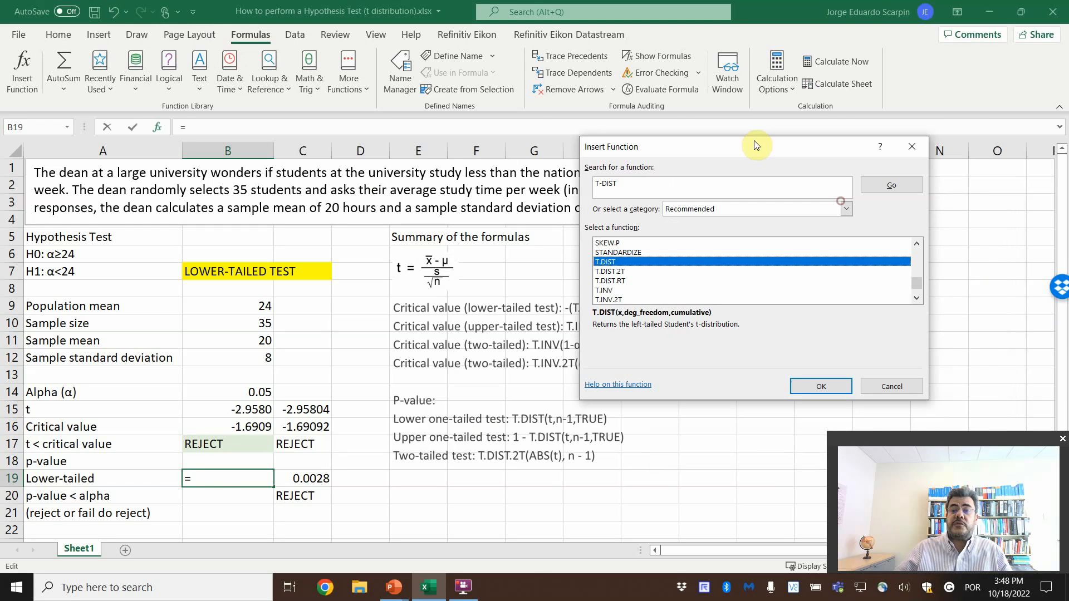
pyautogui.click(825, 386)
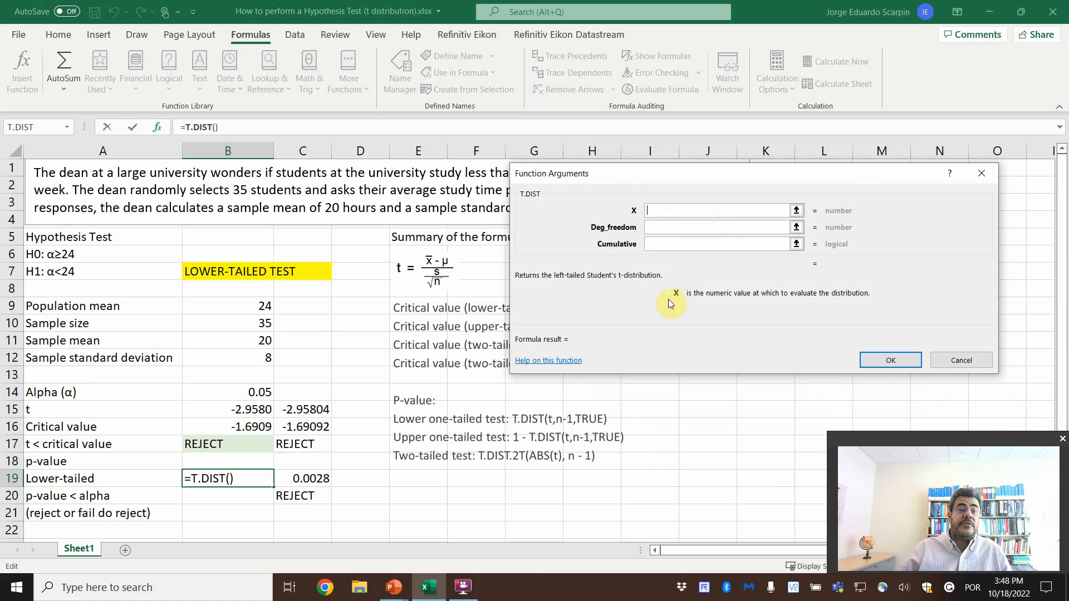
pyautogui.click(232, 410)
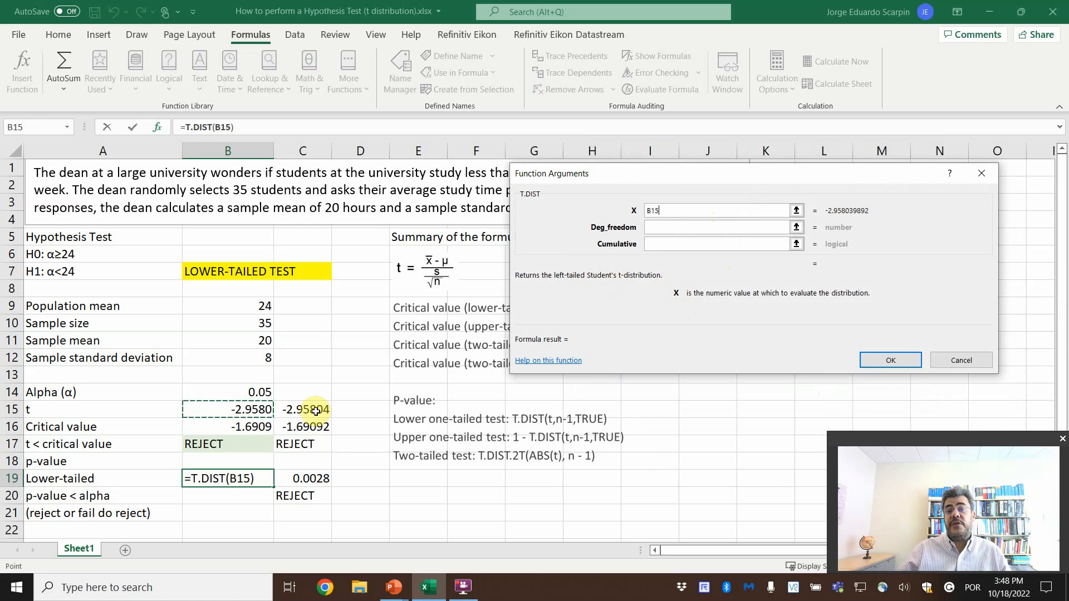
pyautogui.press('Tab')
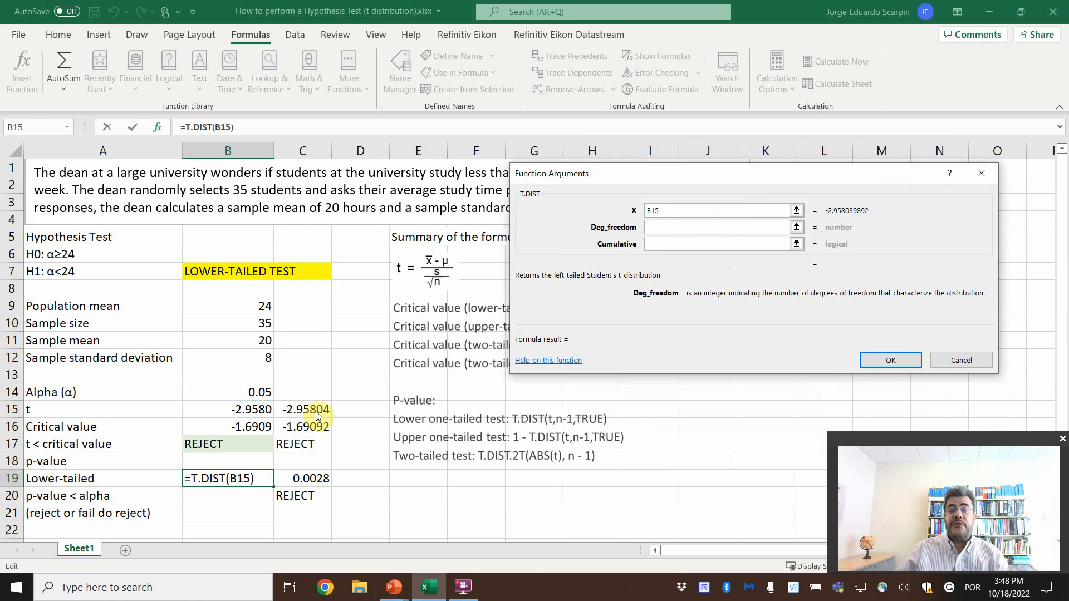
pyautogui.click(217, 342)
pyautogui.write('-')
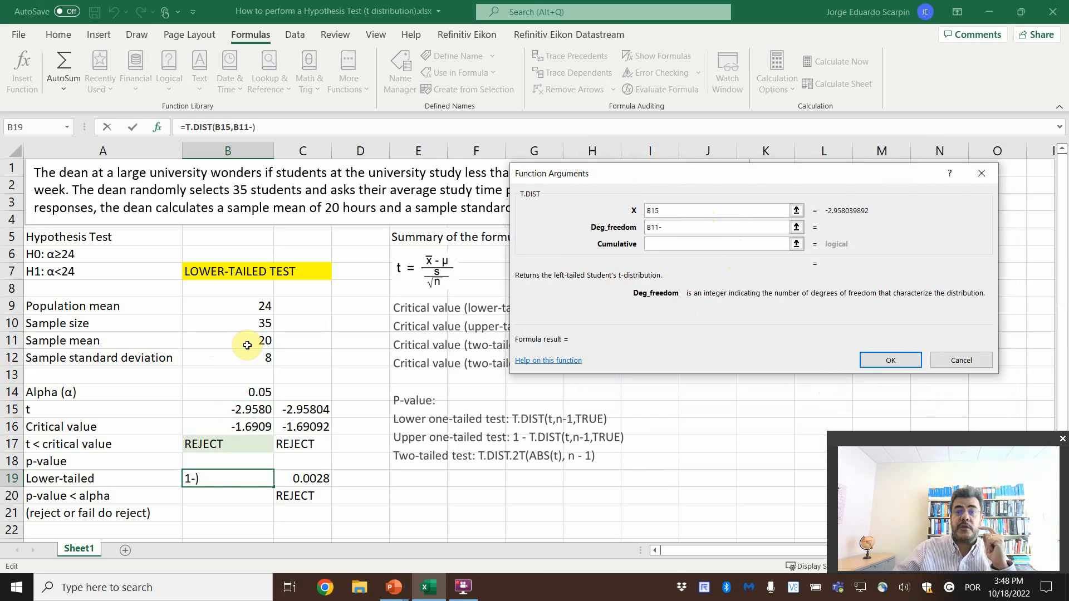
pyautogui.press('BackSpace')
pyautogui.press('BackSpace')
pyautogui.press('BackSpace')
pyautogui.press('BackSpace')
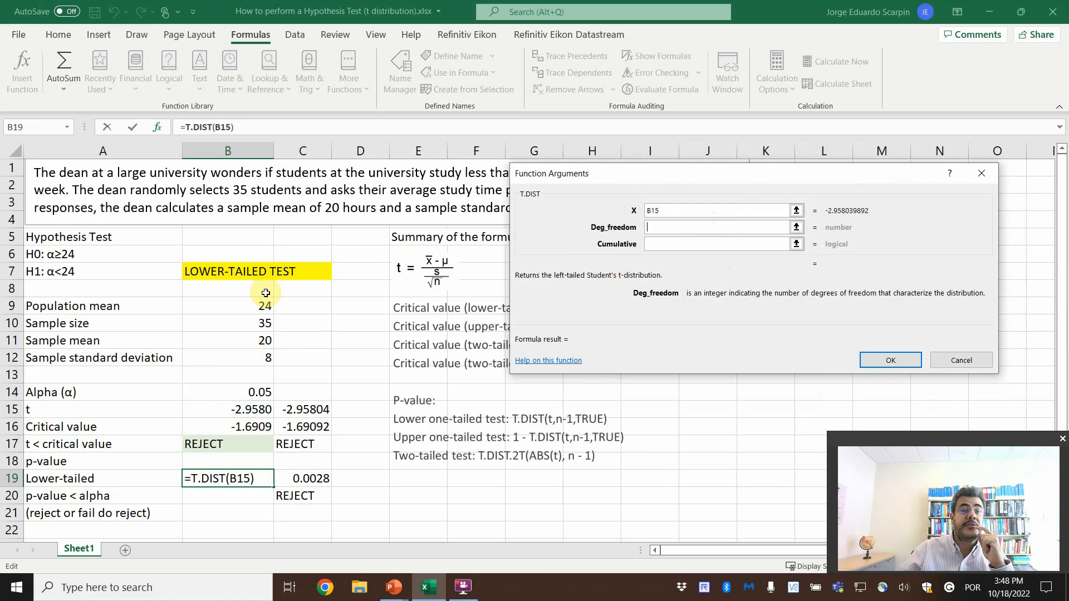
# Set the T.DIST degrees of freedom to B10-1 and Cumulative to TRUE, completing the B19 p-value formula
pyautogui.click(260, 324)
pyautogui.write('-1')
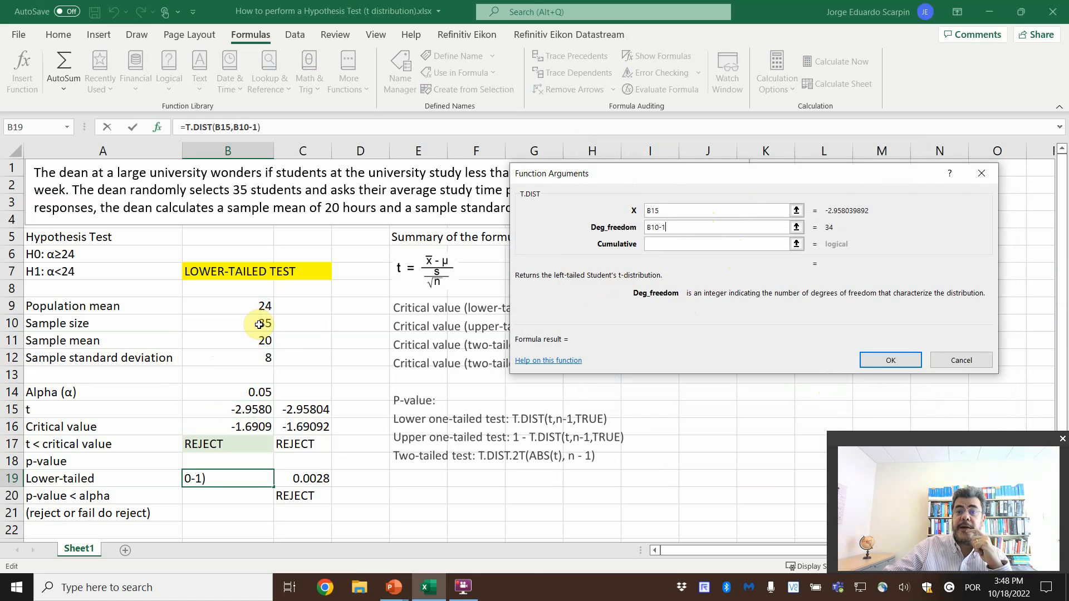
pyautogui.press('Tab')
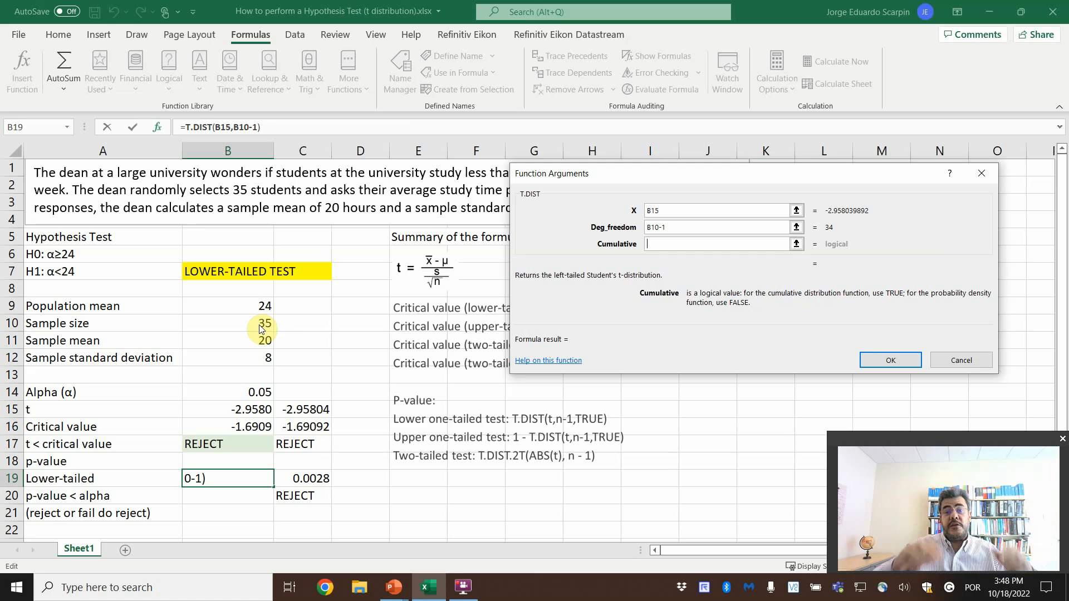
pyautogui.write('TRUE')
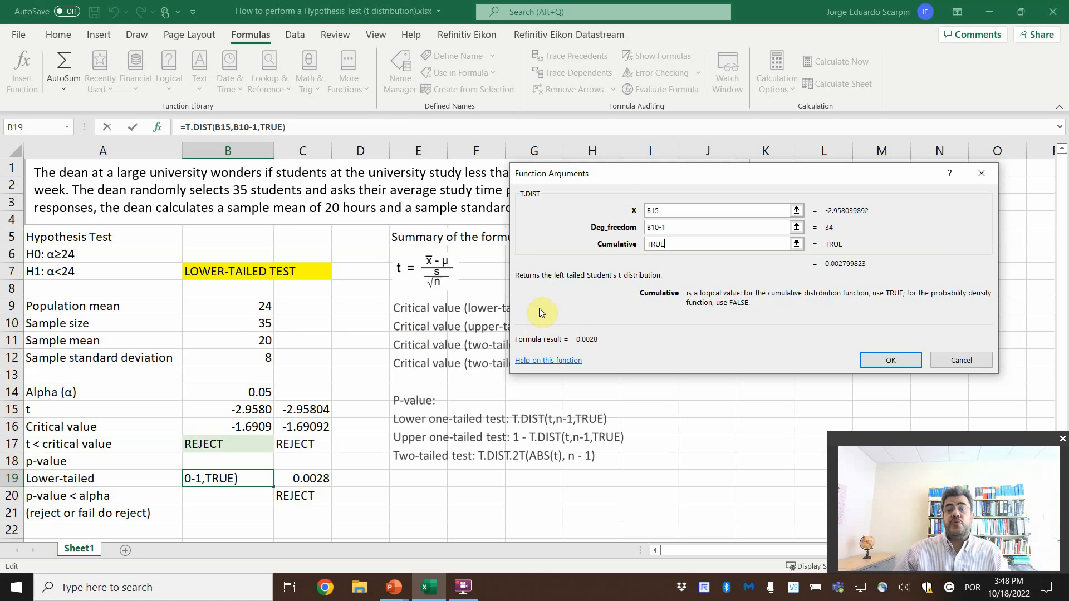
pyautogui.click(890, 360)
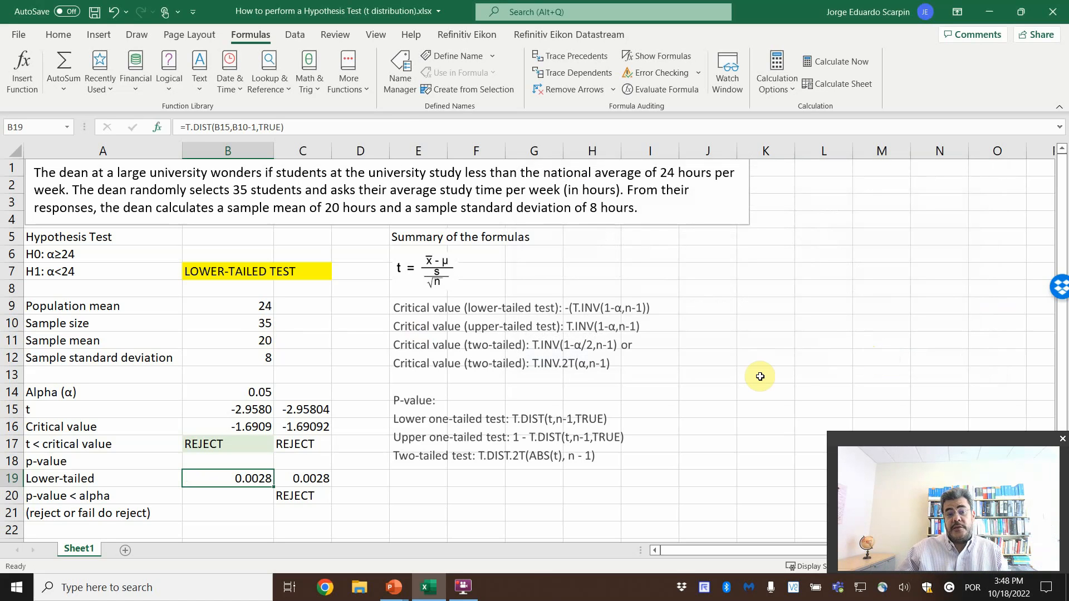
# Test the p-value and decision formulas with a t value of -1.6909 in B15, and undo the test value
pyautogui.click(260, 410)
pyautogui.write('-1.6909')
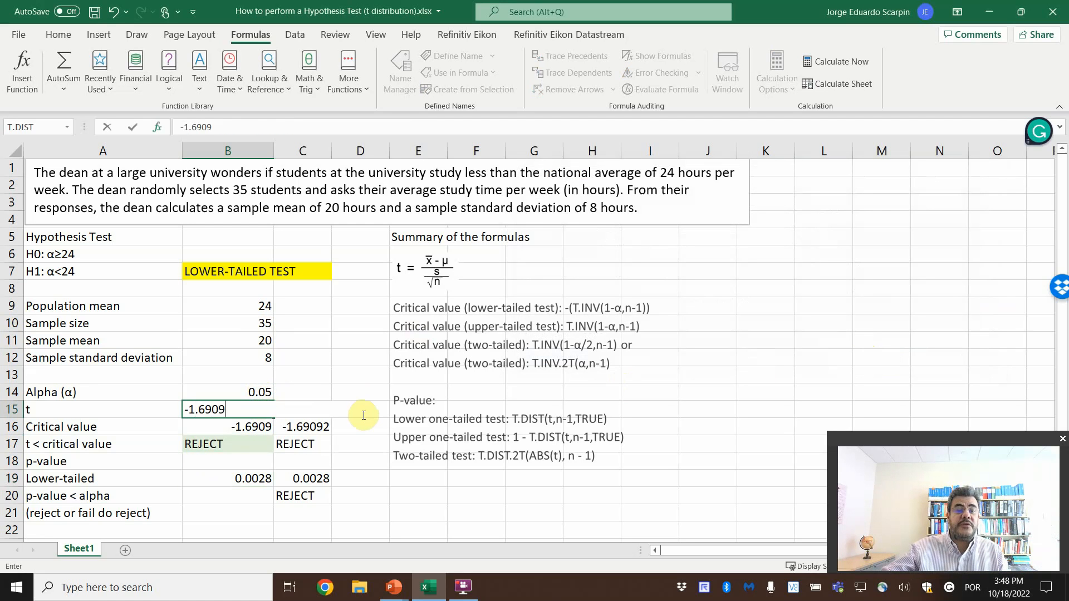
pyautogui.press('Return')
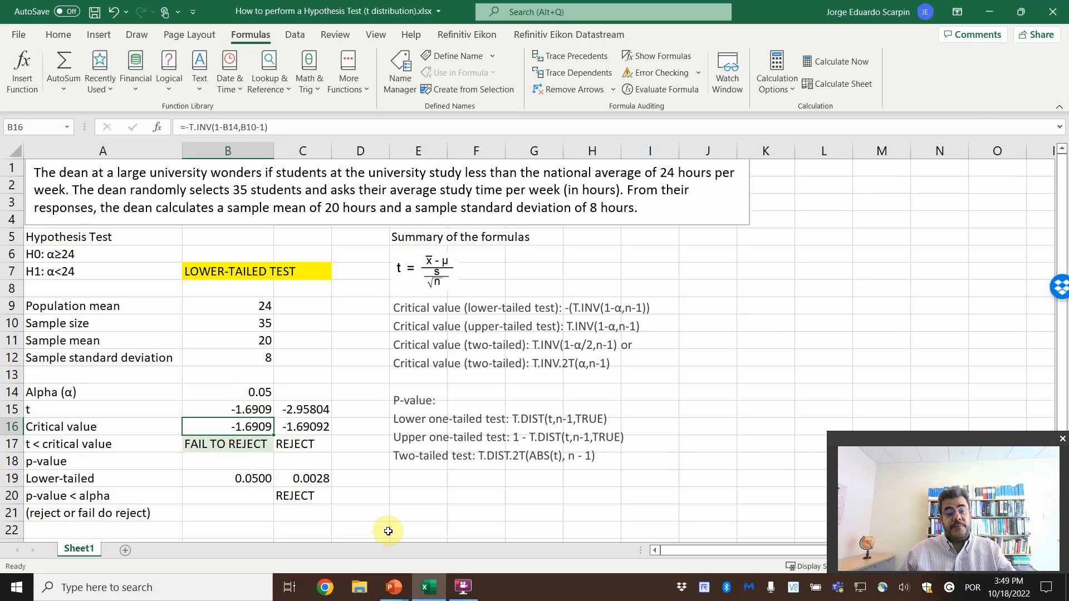
pyautogui.hotkey('ctrl', 'z')
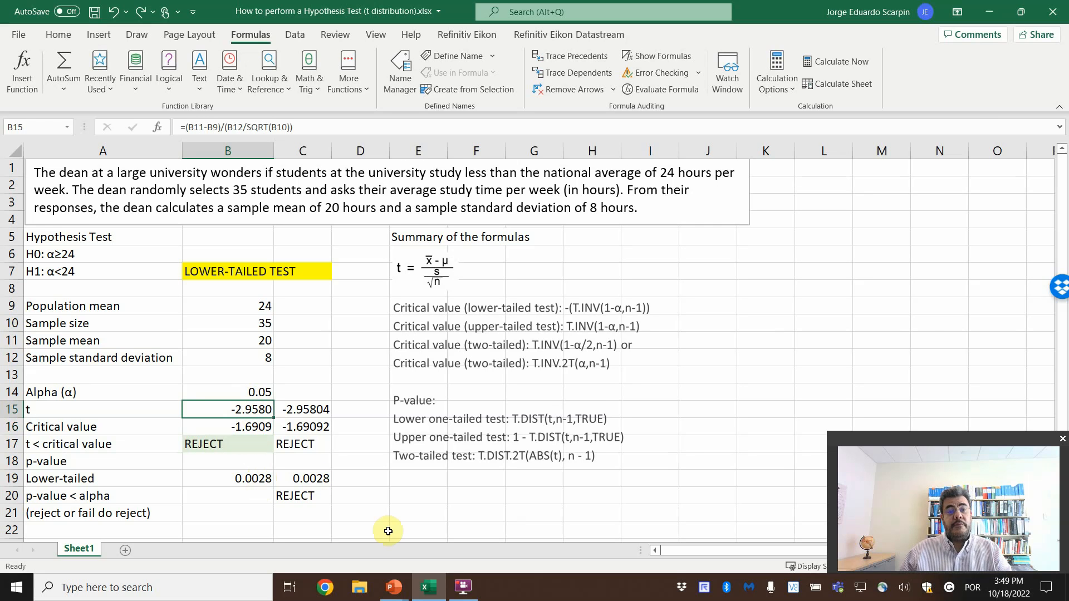
# Begin an IF formula in B20 with the logical test B19<B14, comparing the p-value with alpha
pyautogui.click(227, 498)
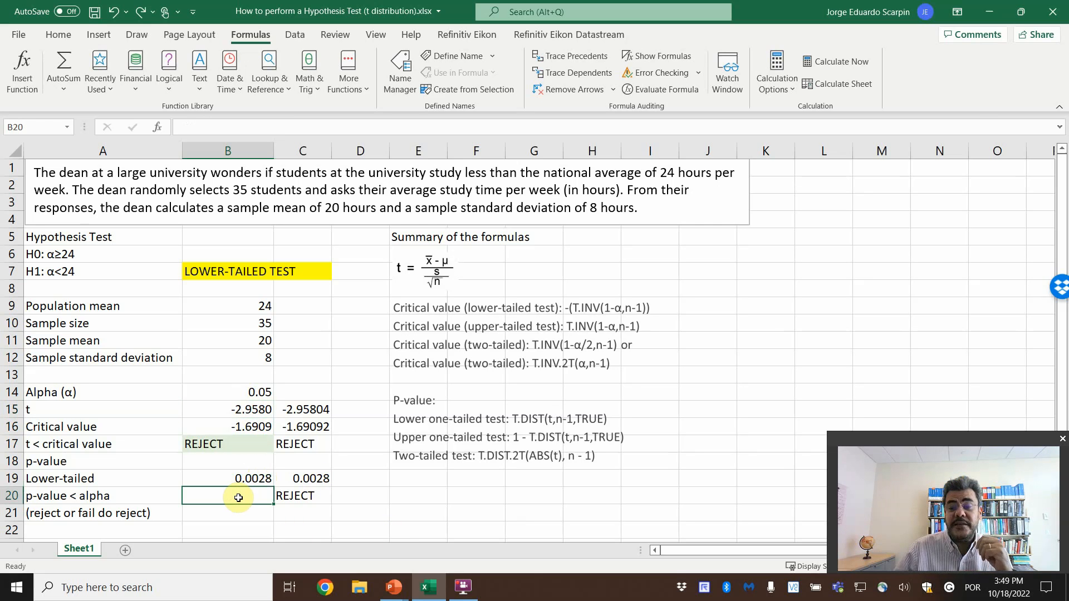
pyautogui.write('=')
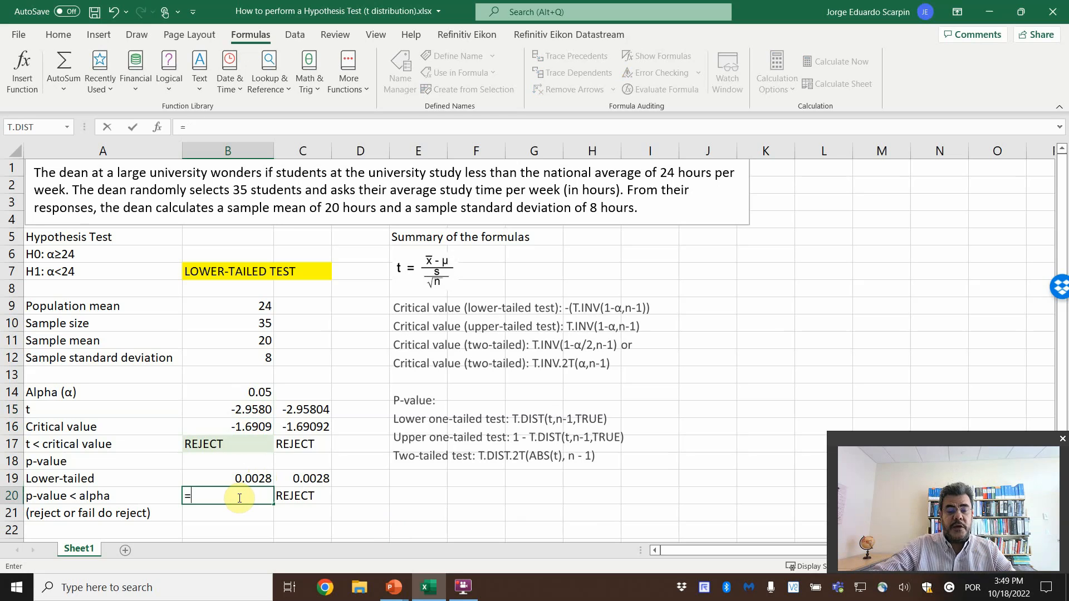
pyautogui.write('IF(')
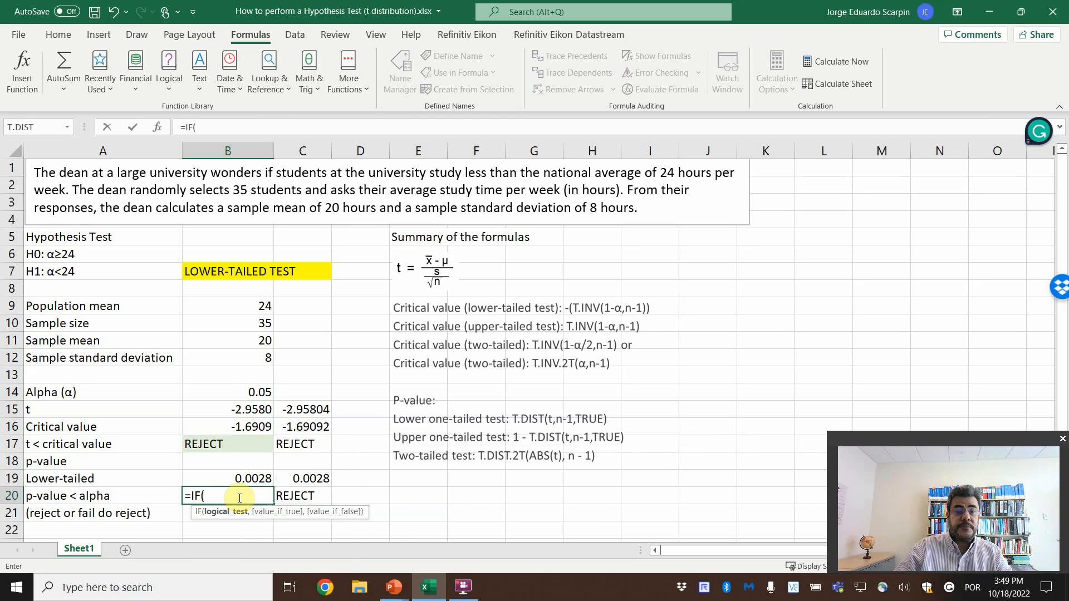
pyautogui.press('Up')
pyautogui.write('<')
pyautogui.press('Up')
pyautogui.press('Up')
pyautogui.press('Up')
pyautogui.press('Up')
pyautogui.press('Up')
pyautogui.press('Up')
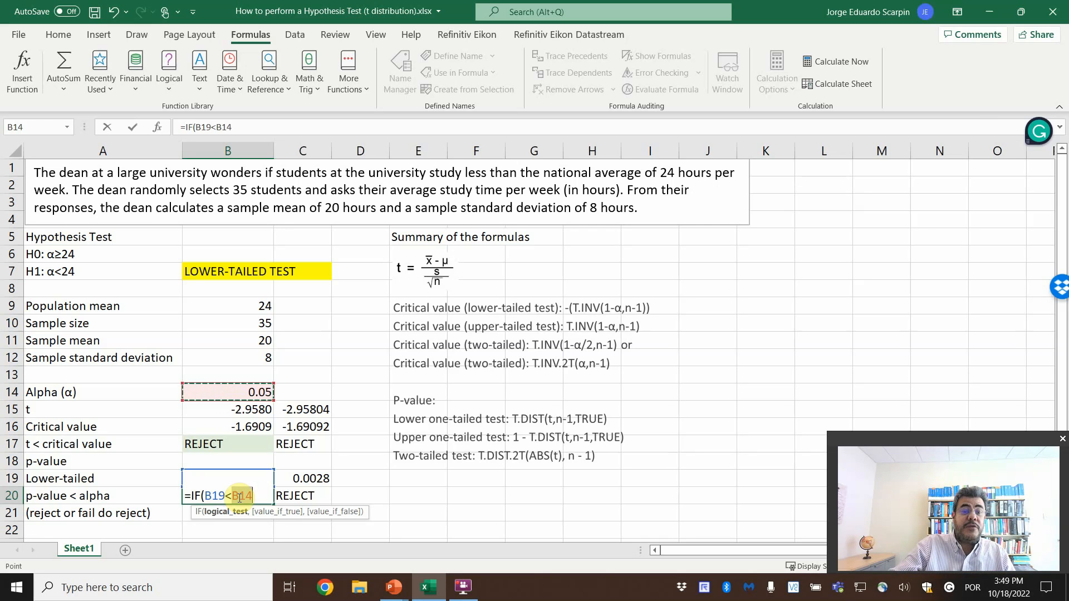
# Set the value if true of the B20 IF formula to "REJECT"
pyautogui.write(',')
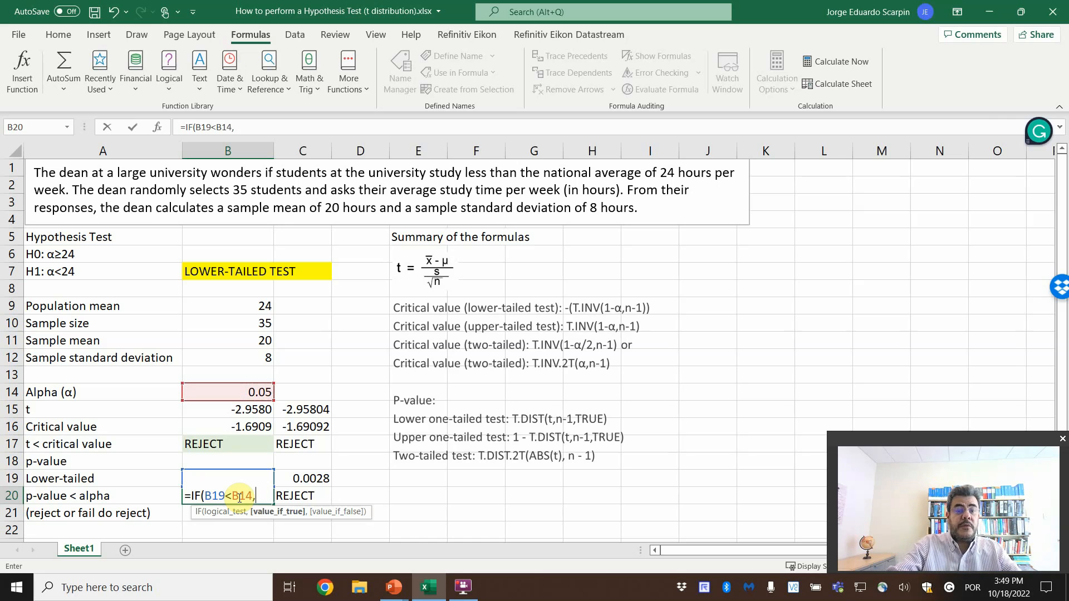
pyautogui.write('"')
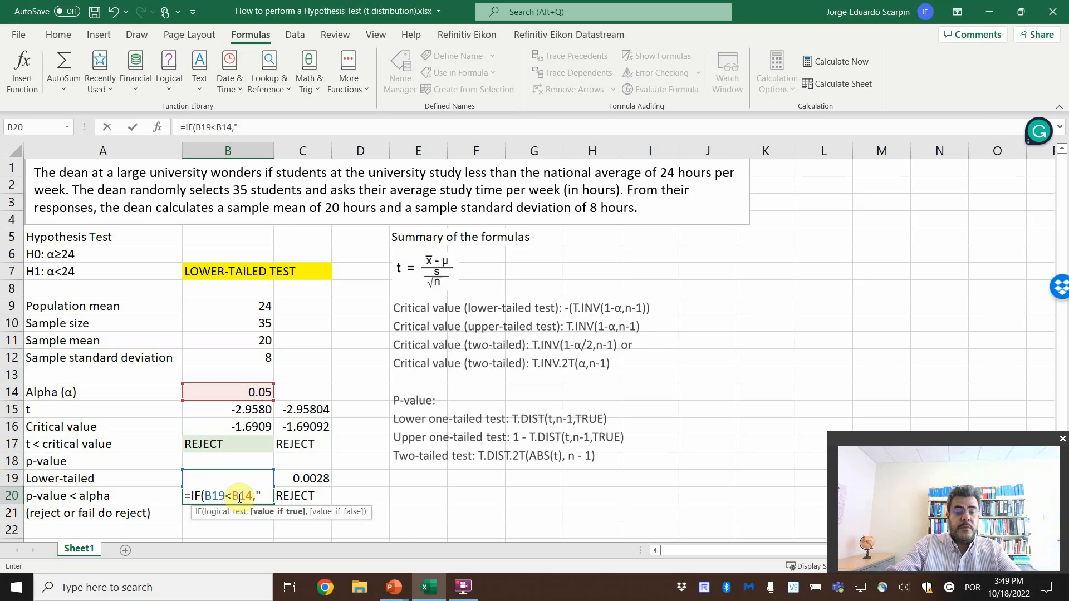
pyautogui.write('rejec')
pyautogui.press('BackSpace')
pyautogui.press('BackSpace')
pyautogui.press('BackSpace')
pyautogui.press('BackSpace')
pyautogui.press('BackSpace')
pyautogui.write('REC')
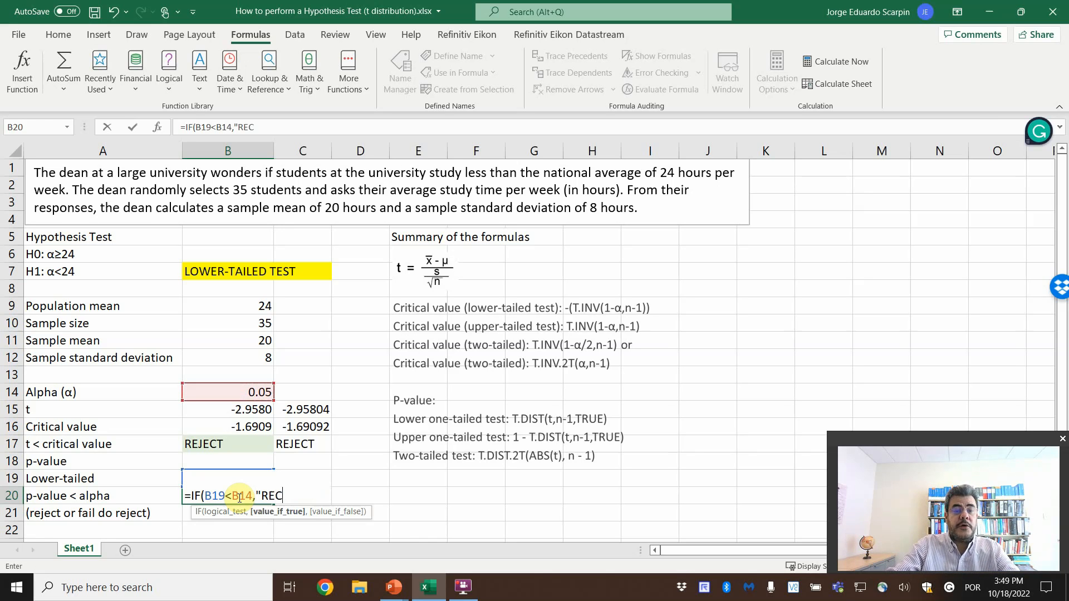
pyautogui.press('BackSpace')
pyautogui.write('JECT')
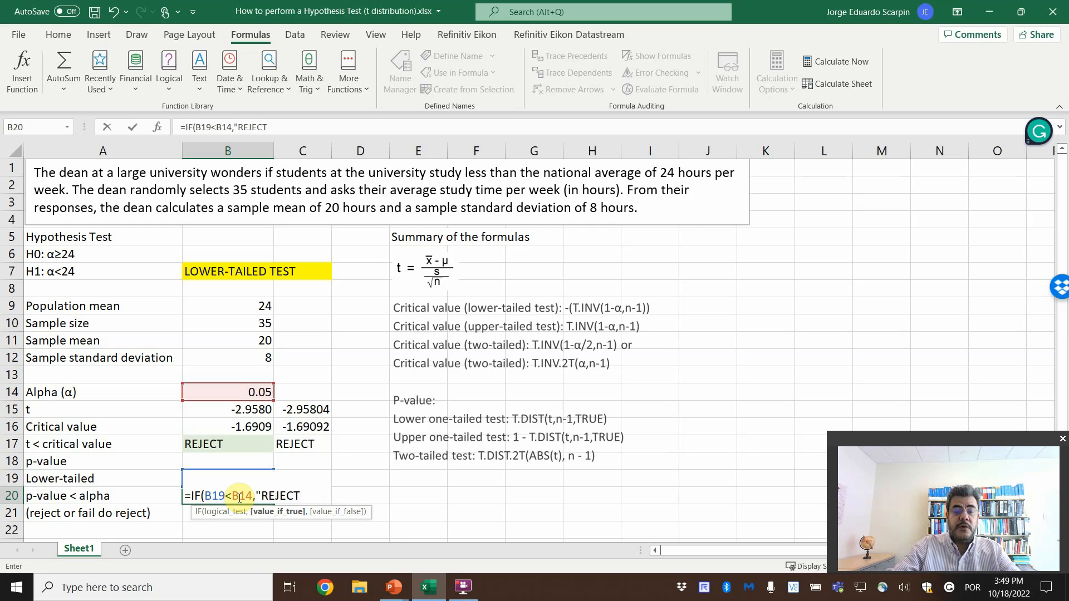
# Set the value if false to "FAIL DO REJECT" and complete the IF formula in B20
pyautogui.write('","F')
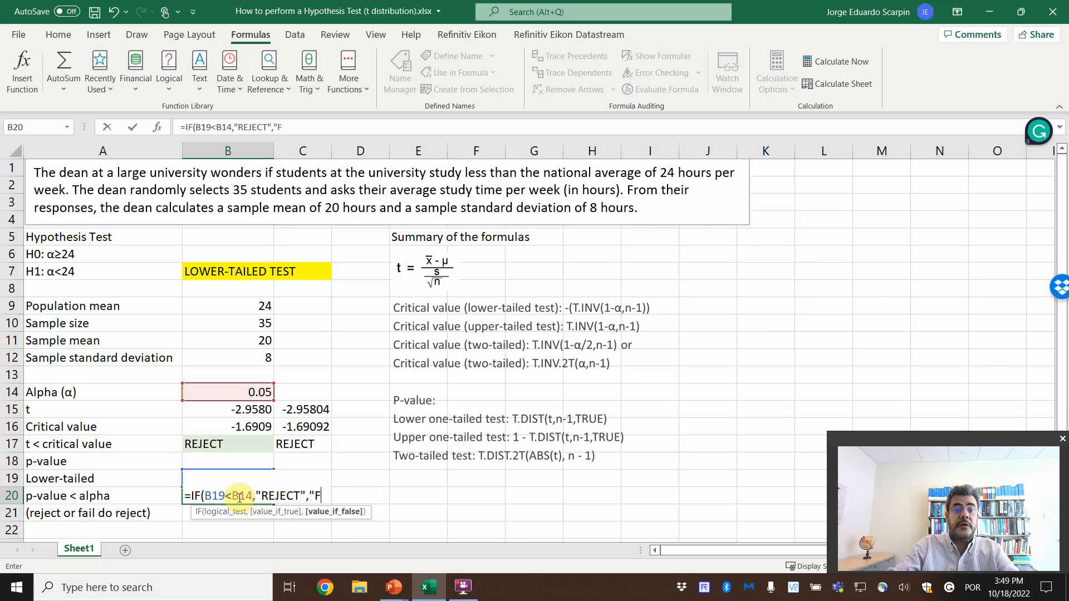
pyautogui.write('AIL DO RE')
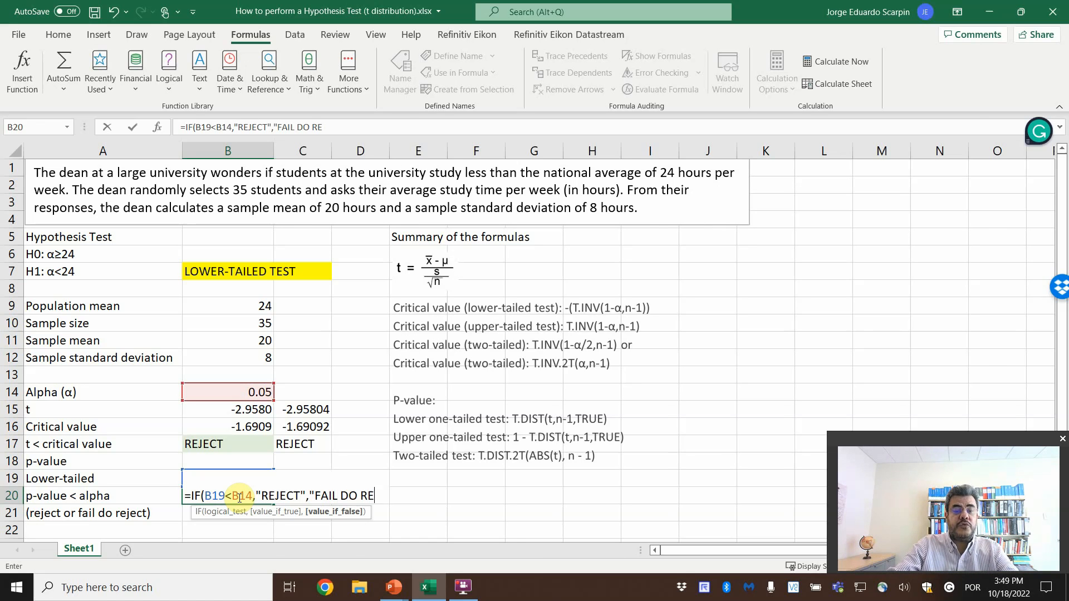
pyautogui.write('JECT")')
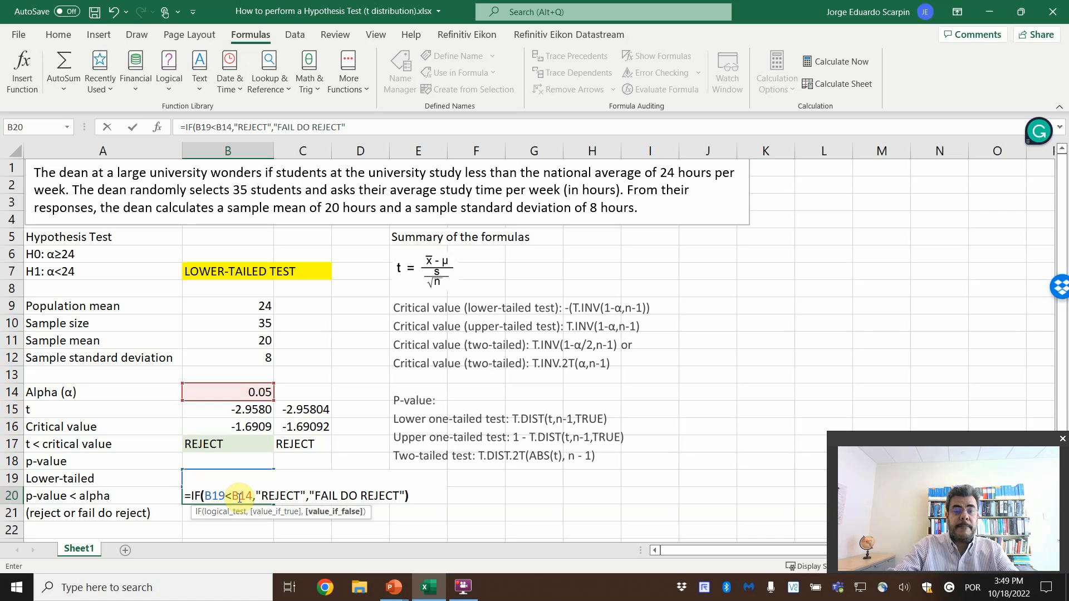
pyautogui.press('Return')
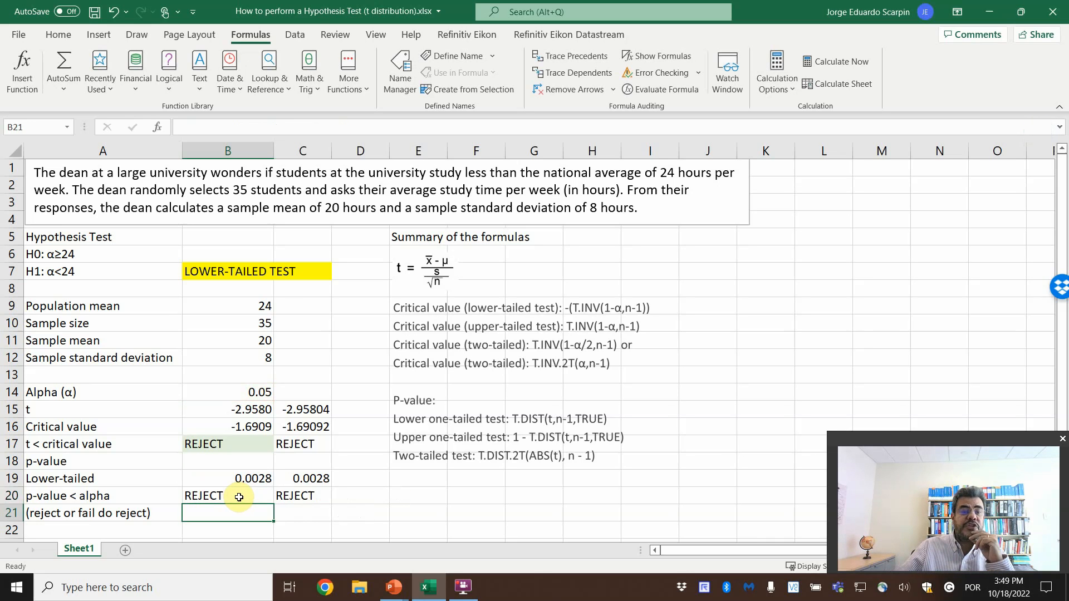
# Fill the decision cell B20 with light green and clear the reference results in C14:C21
pyautogui.click(238, 497)
pyautogui.click(61, 40)
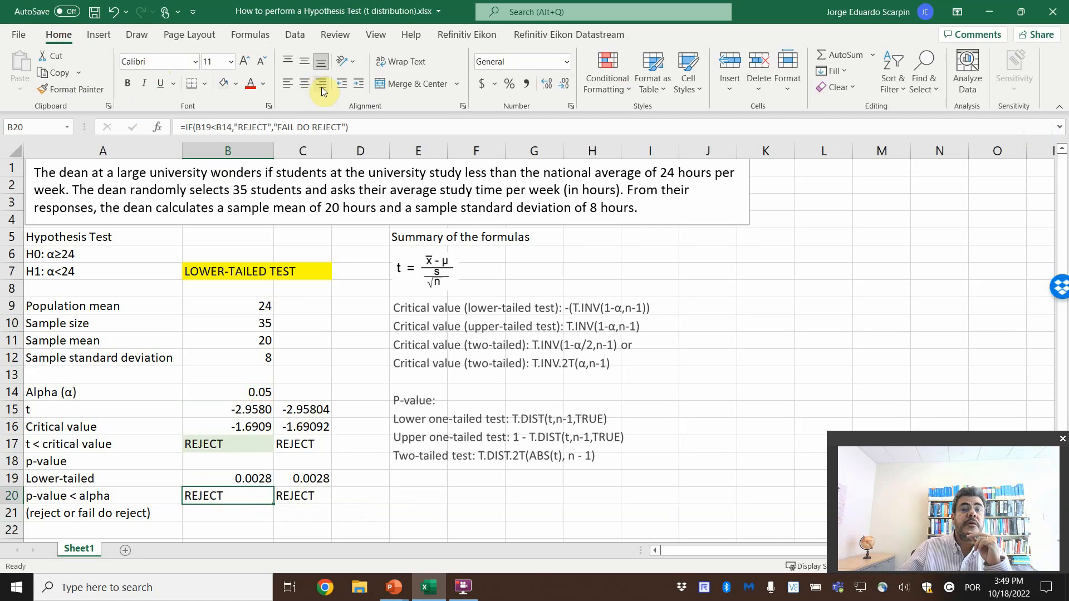
pyautogui.moveTo(310, 391); pyautogui.dragTo(306, 510)
pyautogui.press('Delete')
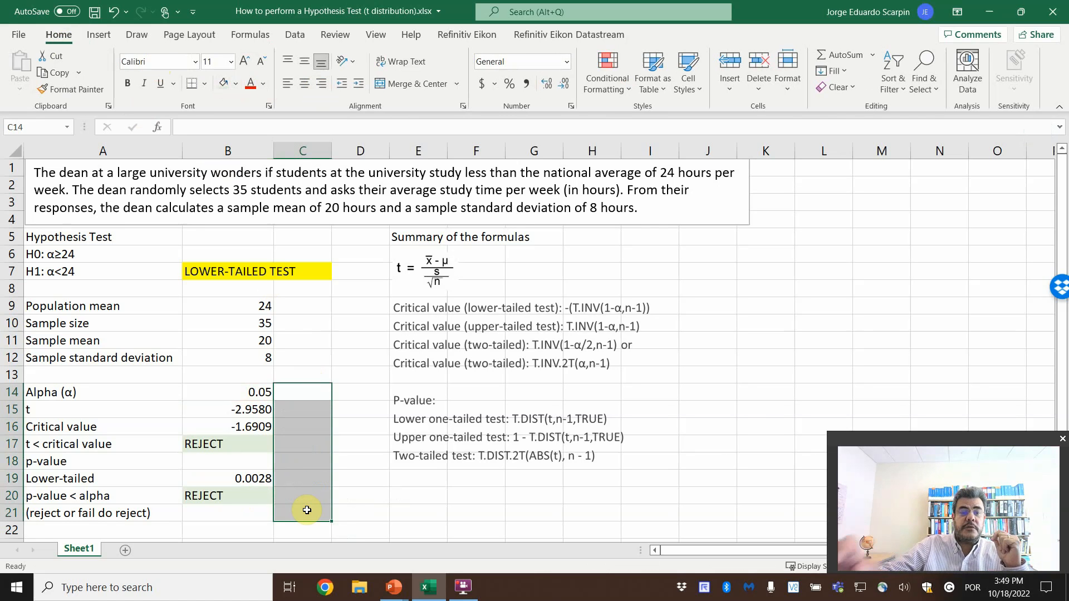
# Test the decision formulas with an alpha of 0.01 in B14 and check the p-value in B19
pyautogui.click(228, 496)
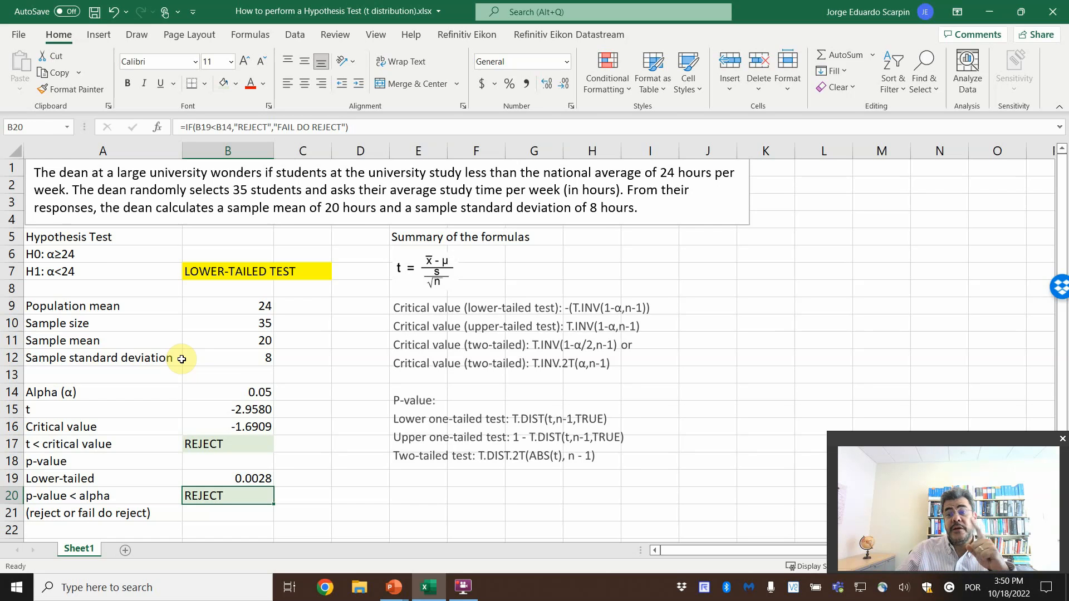
pyautogui.click(253, 393)
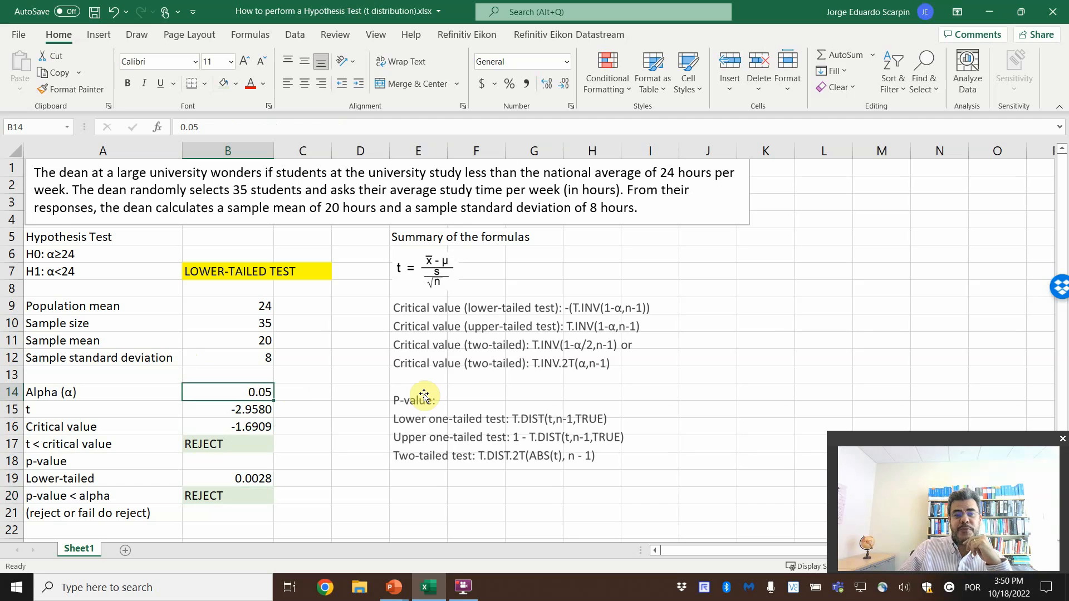
pyautogui.write('0.01')
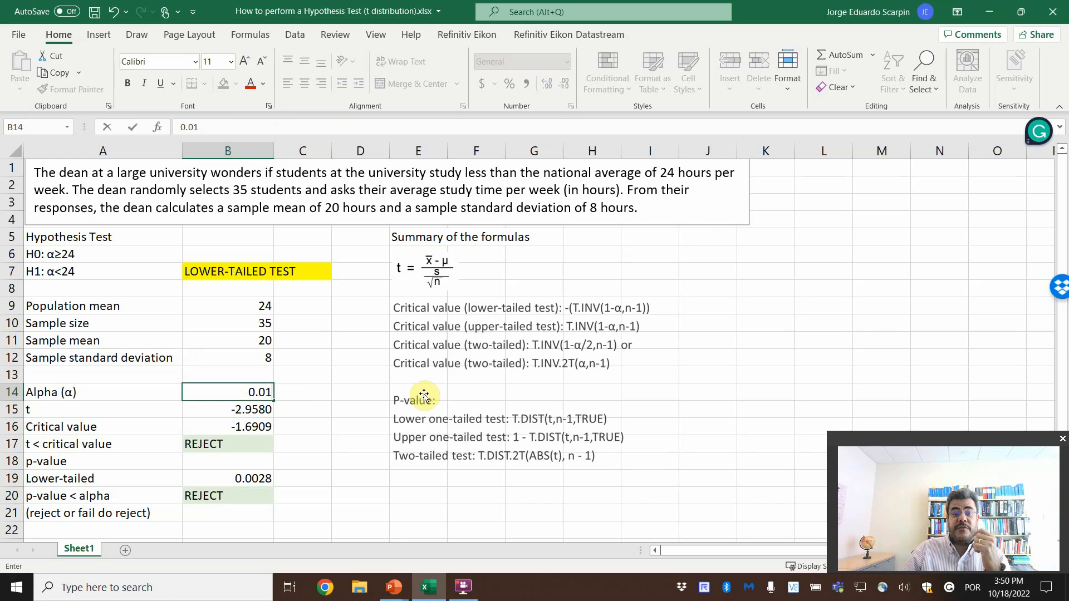
pyautogui.press('Return')
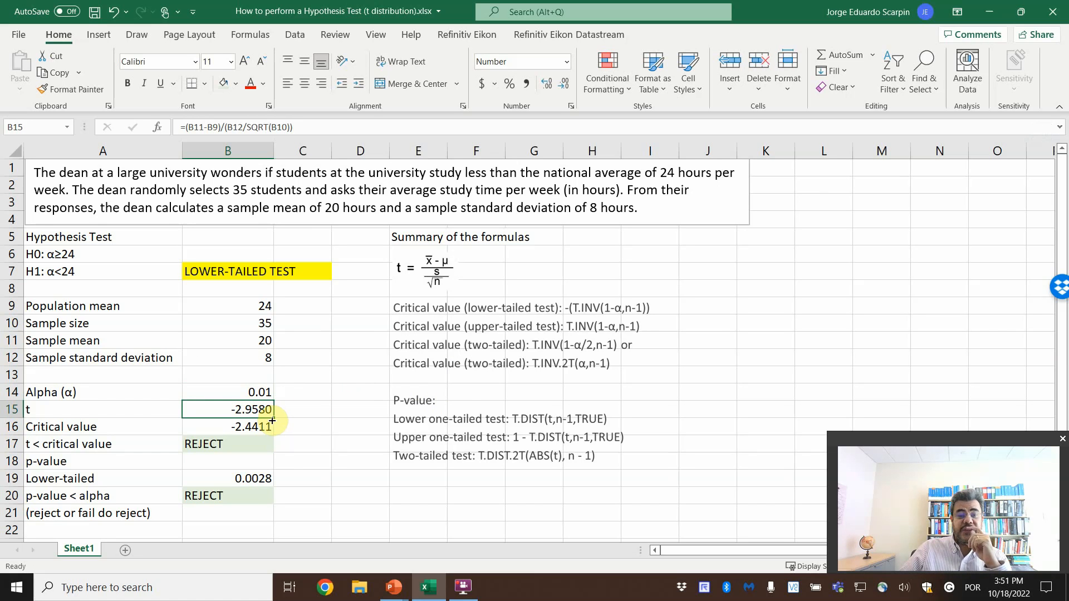
pyautogui.click(256, 478)
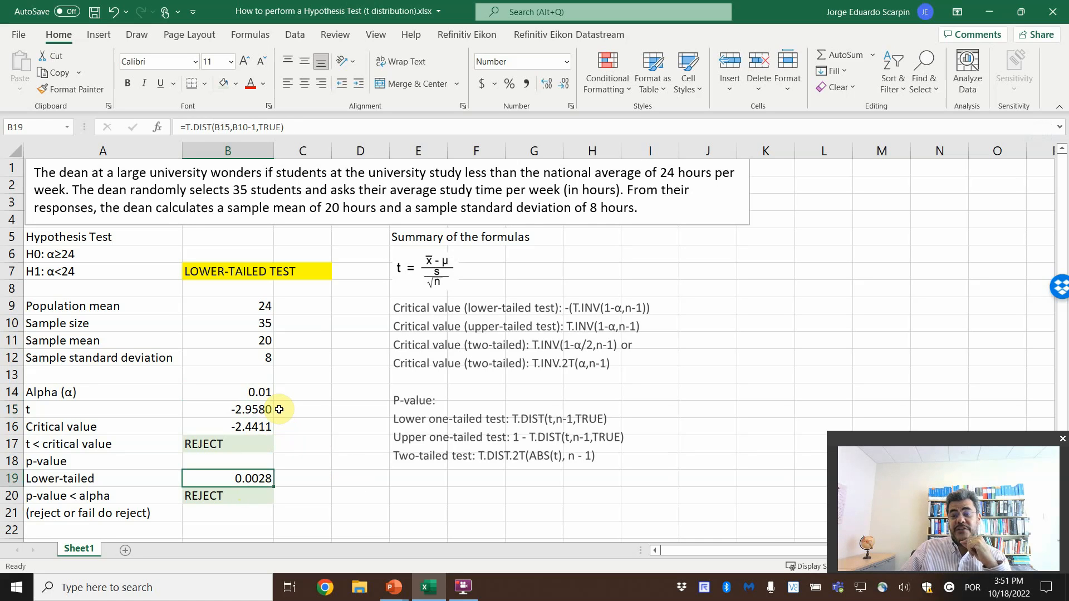
# Test the decisions with sample means of 22 and 21 in B11
pyautogui.click(243, 343)
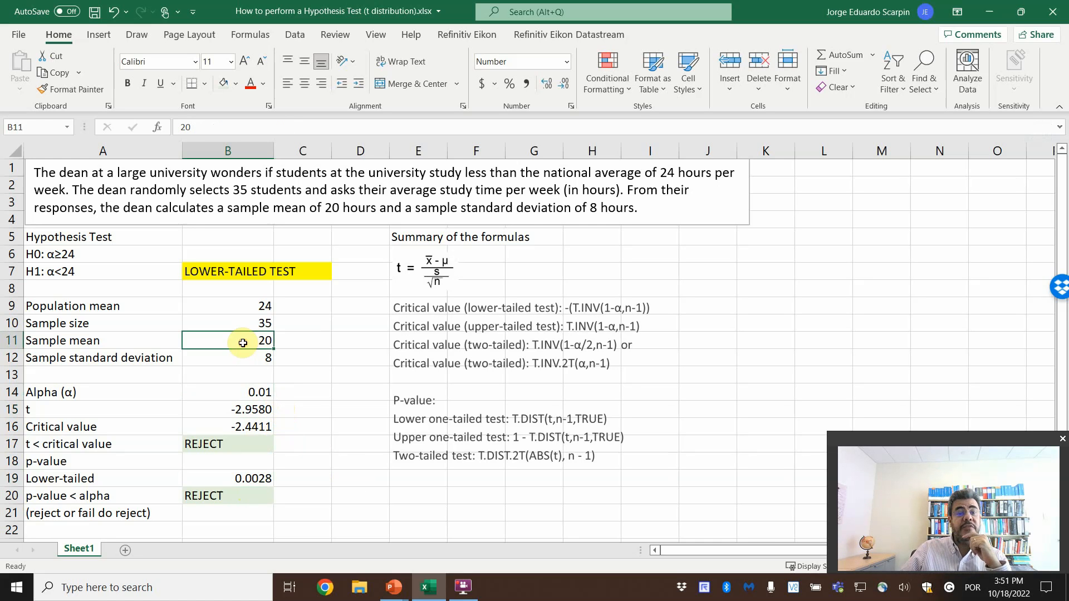
pyautogui.write('22')
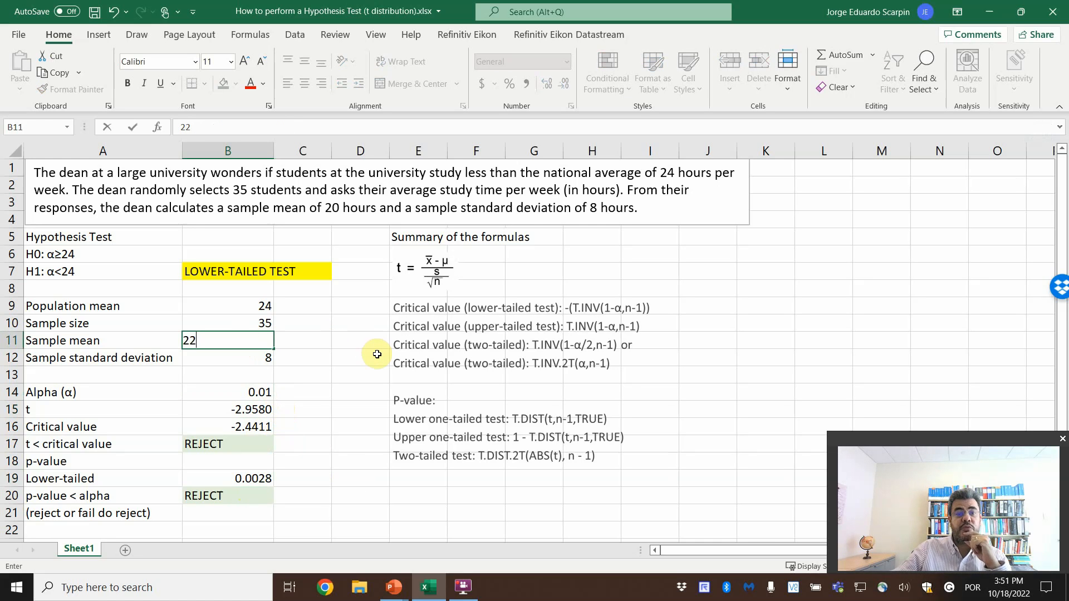
pyautogui.press('Return')
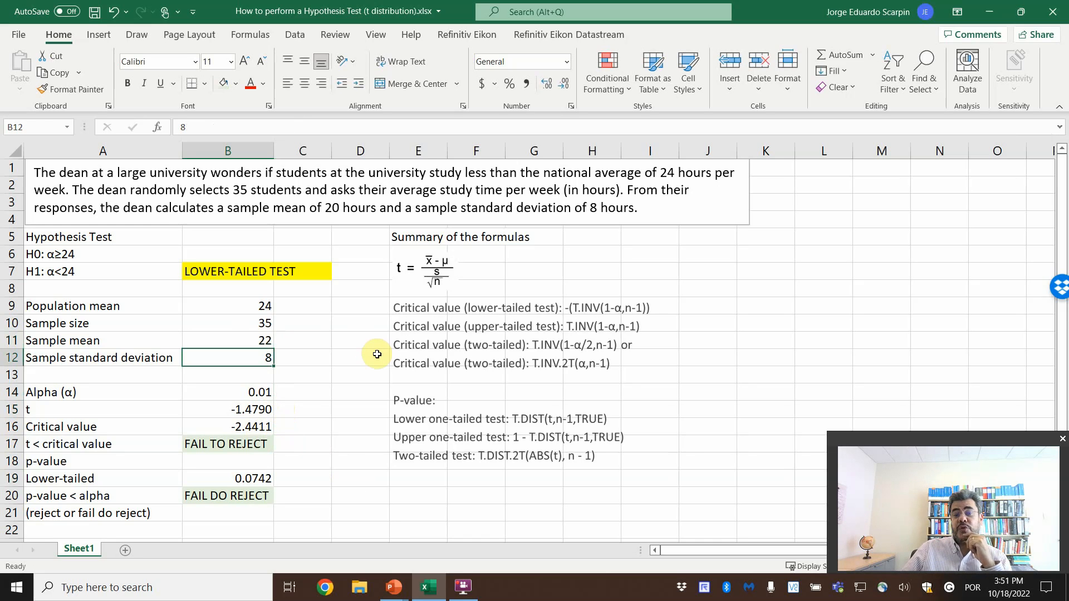
pyautogui.click(259, 342)
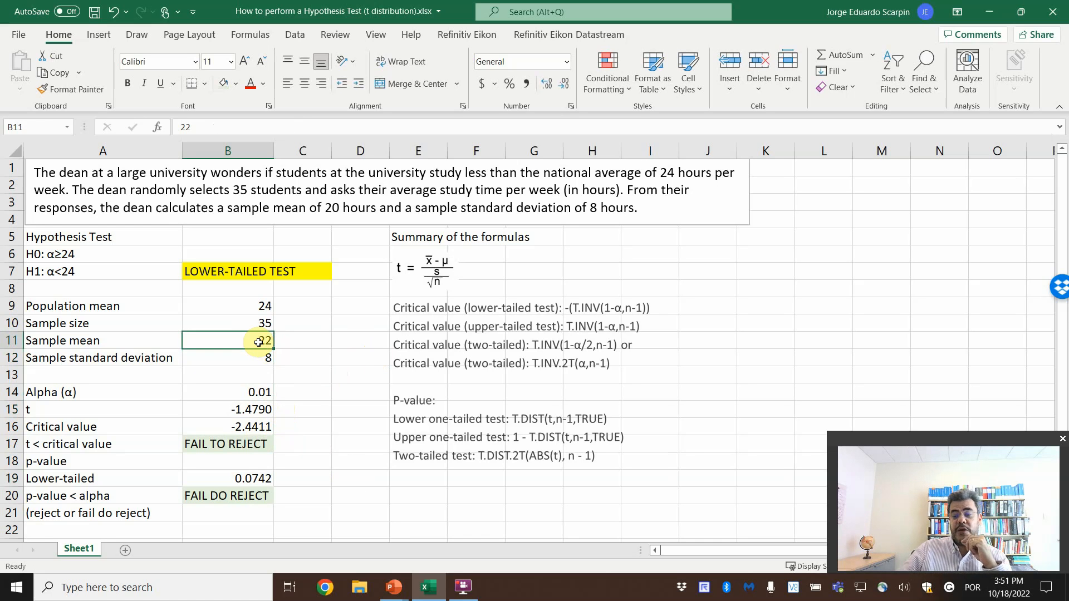
pyautogui.write('21')
pyautogui.press('Return')
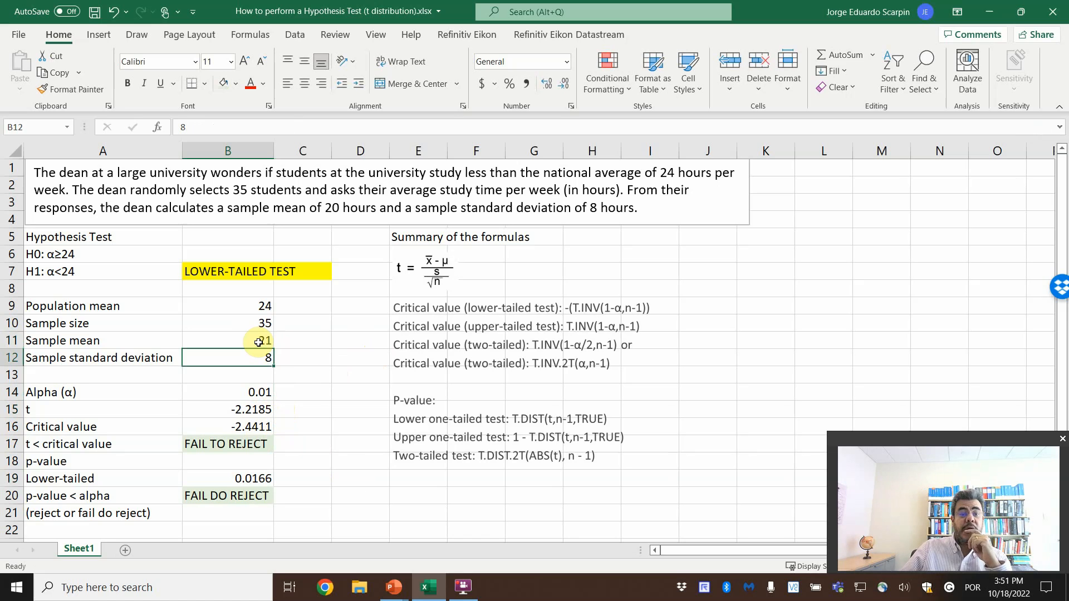
# Test the decisions with alpha values of 0.05 and 0.1 in B14
pyautogui.click(234, 396)
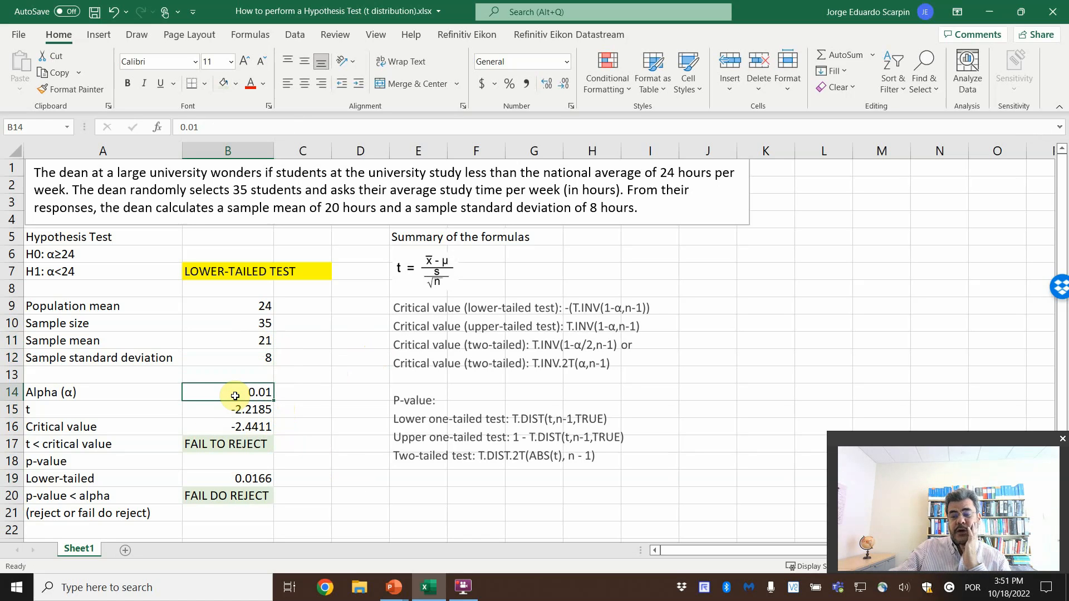
pyautogui.write('.05')
pyautogui.press('Return')
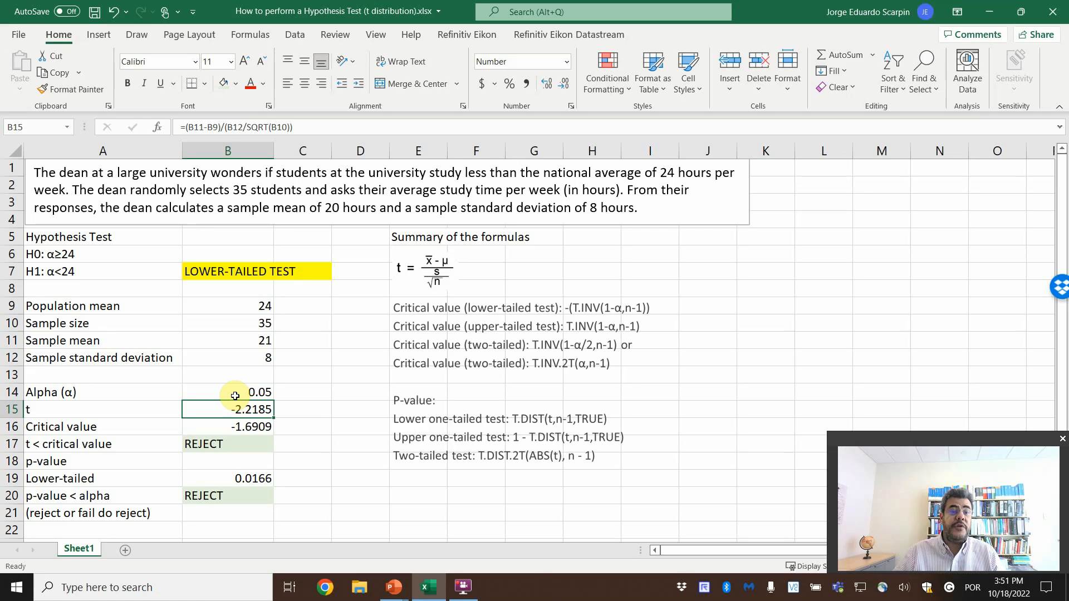
pyautogui.click(243, 391)
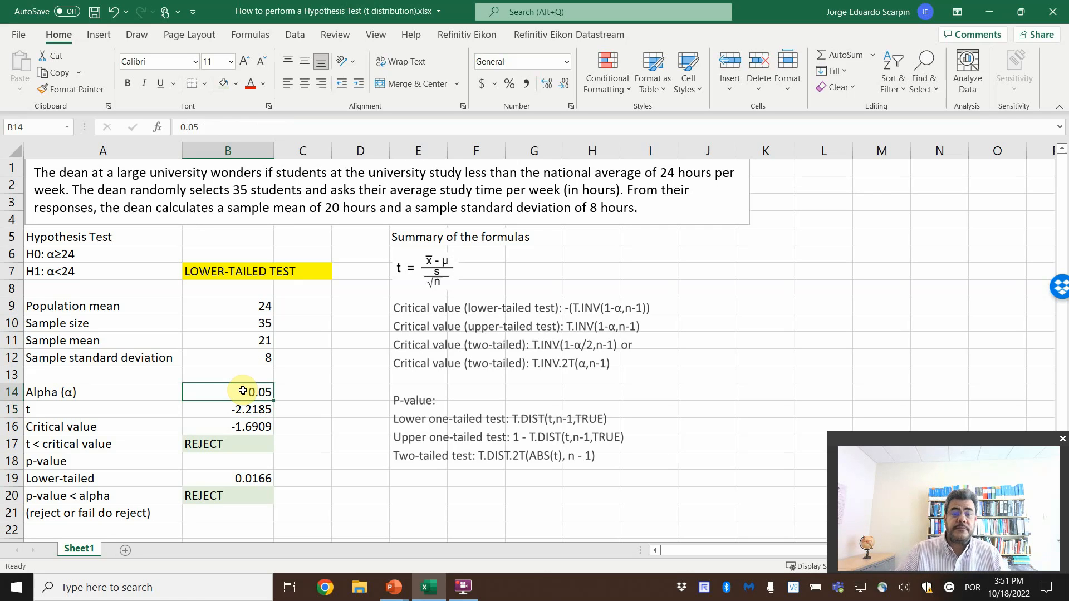
pyautogui.doubleClick(243, 391)
pyautogui.press('BackSpace')
pyautogui.press('BackSpace')
pyautogui.write('1')
pyautogui.press('Return')
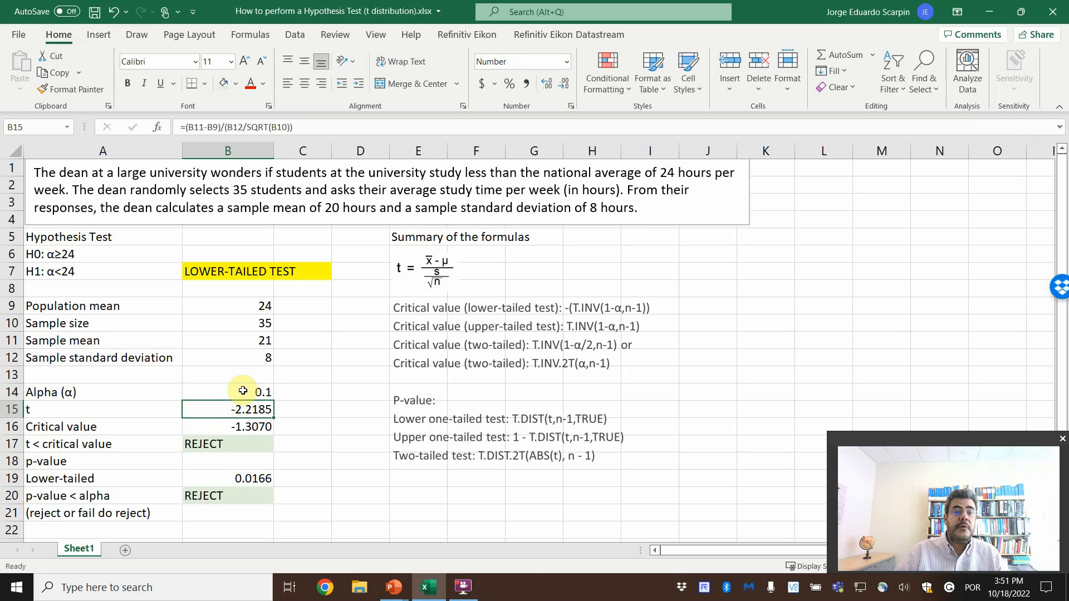
# Test the decisions with sample means of 20, 24, 23 and 22 in B11
pyautogui.click(258, 341)
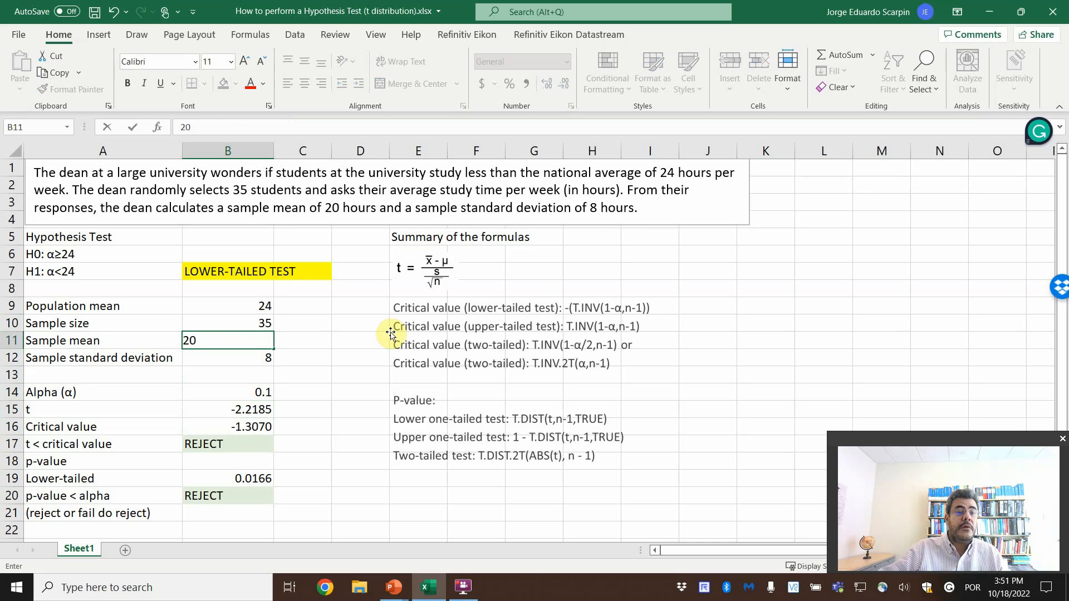
pyautogui.press('Return')
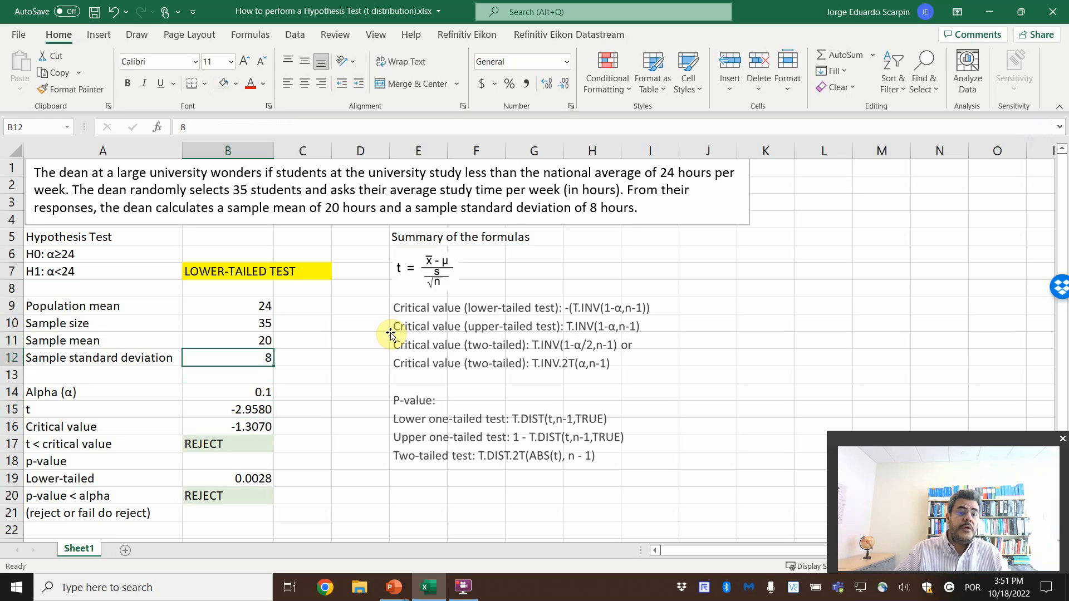
pyautogui.click(259, 341)
pyautogui.write('24')
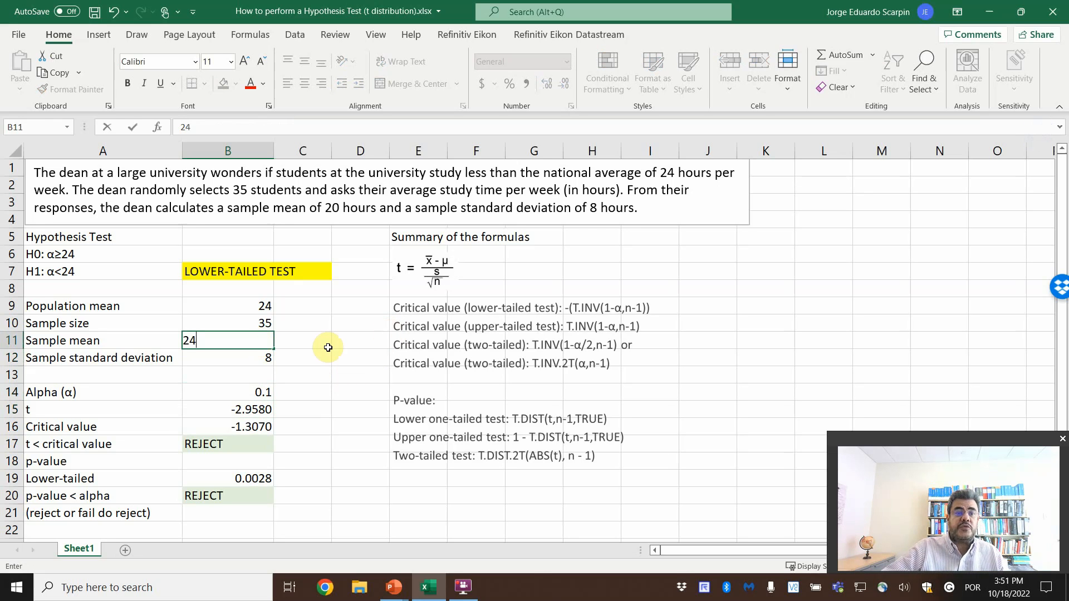
pyautogui.press('Return')
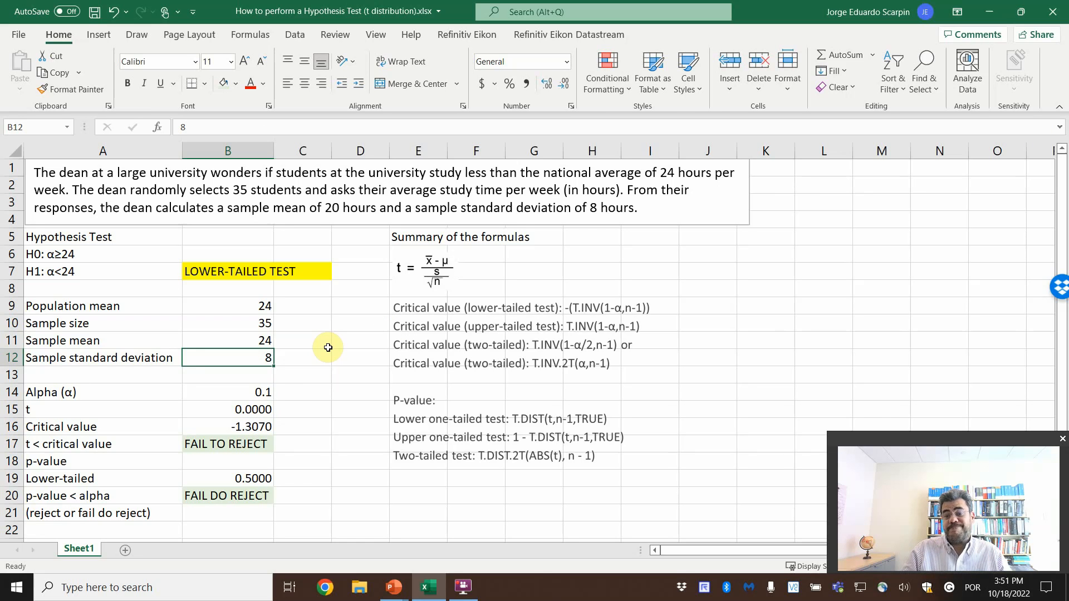
pyautogui.press('Up')
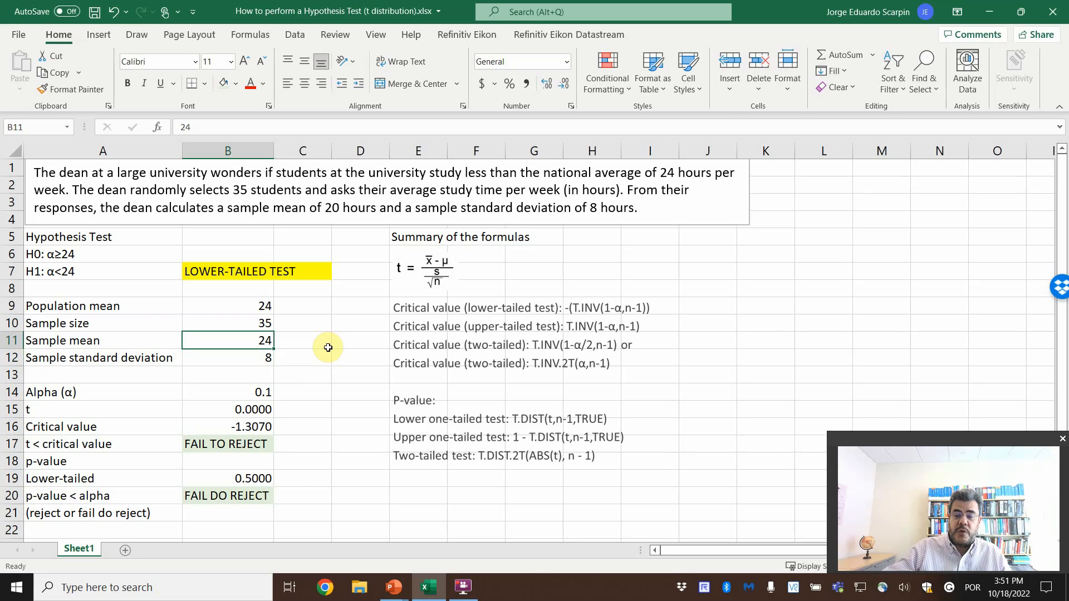
pyautogui.write('23')
pyautogui.press('Return')
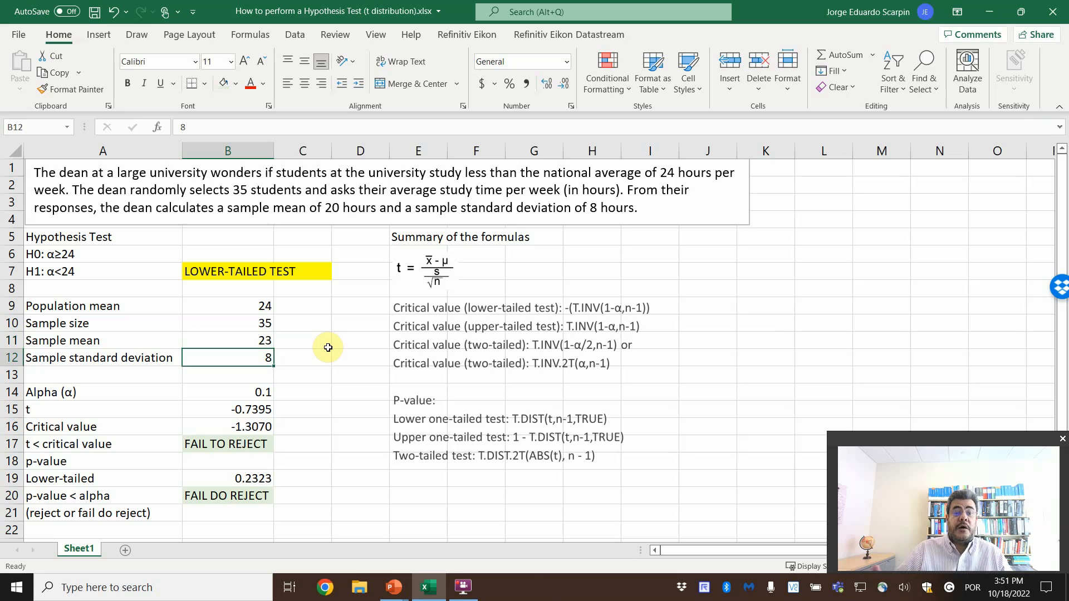
pyautogui.press('Up')
pyautogui.write('22')
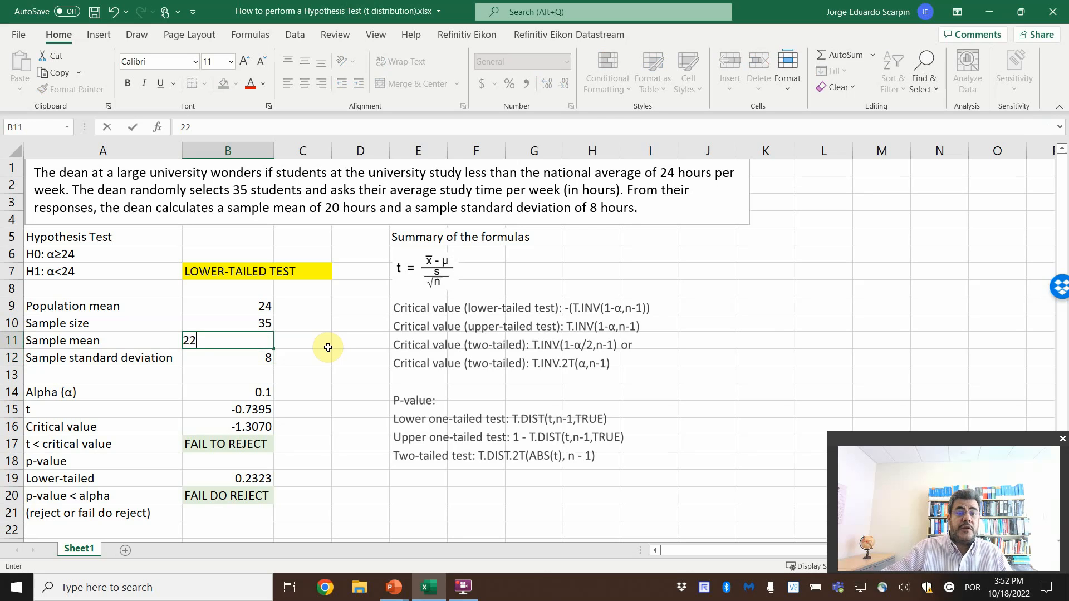
pyautogui.press('Return')
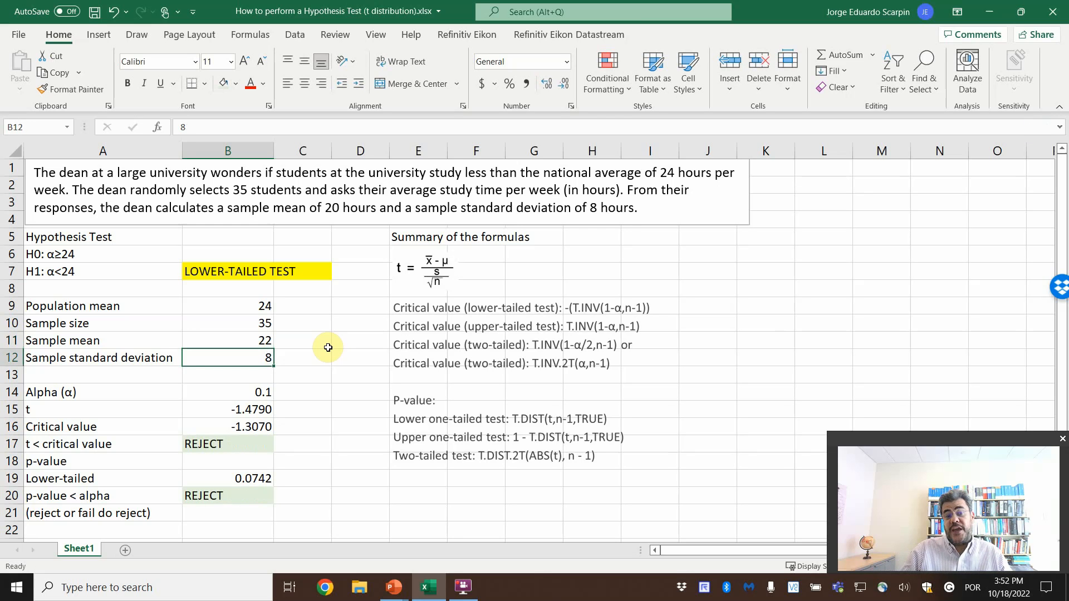
# Set alpha in B14 to 0.05 and the sample mean in B11 to 20
pyautogui.click(250, 392)
pyautogui.write('0.05')
pyautogui.press('Return')
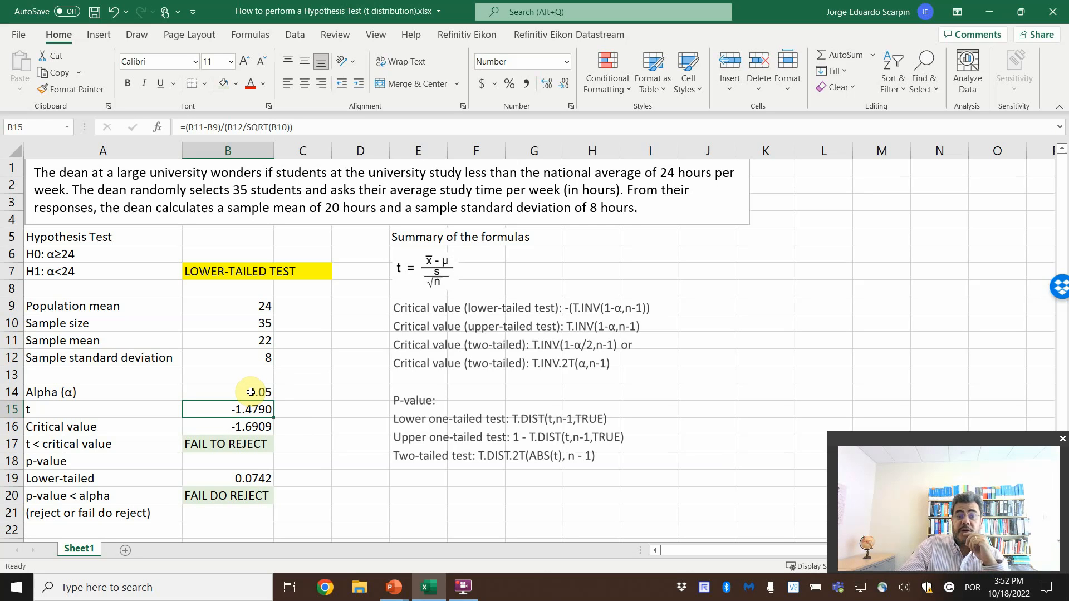
pyautogui.press('Up')
pyautogui.press('Up')
pyautogui.press('Up')
pyautogui.press('Up')
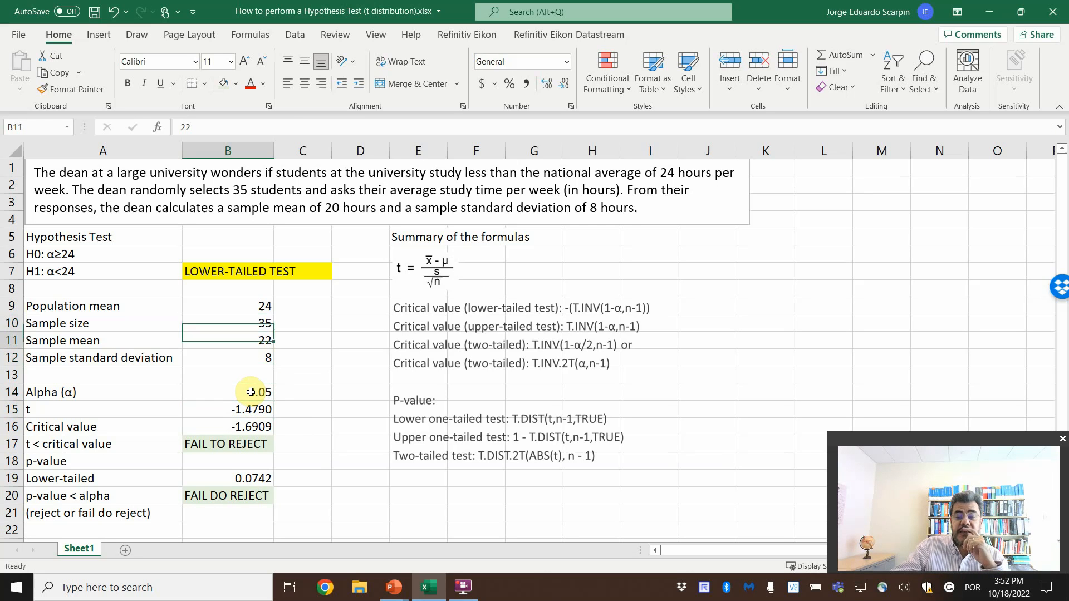
pyautogui.write('20')
pyautogui.click(250, 392)
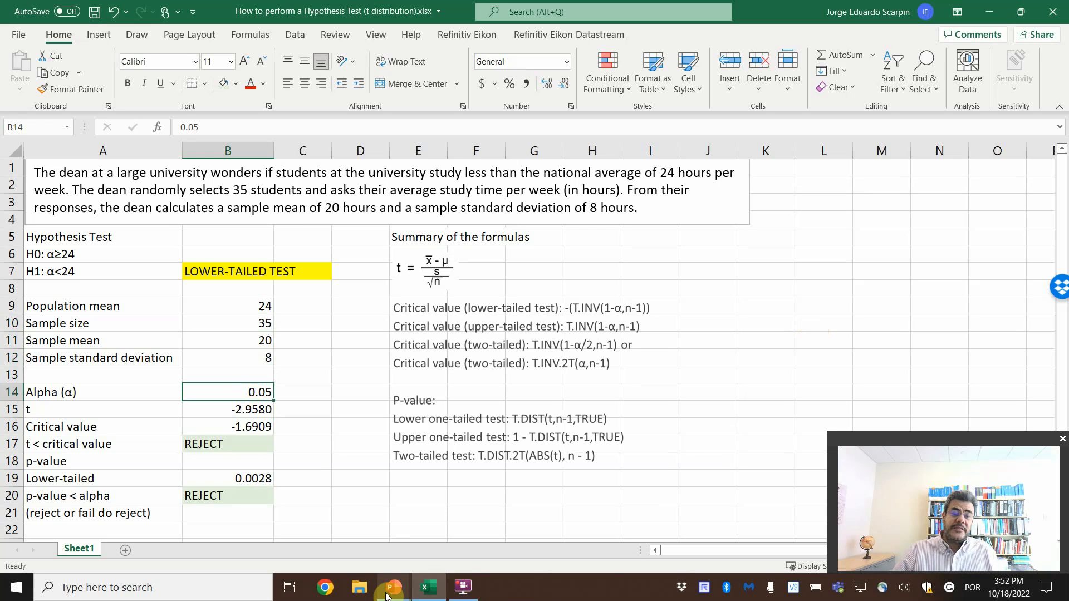
# Switch to the PowerPoint slide show, review the Hypothesis Testing on Excel formulas slide and finish on the Thank you slide
pyautogui.moveTo(391, 589)
pyautogui.click(398, 535)
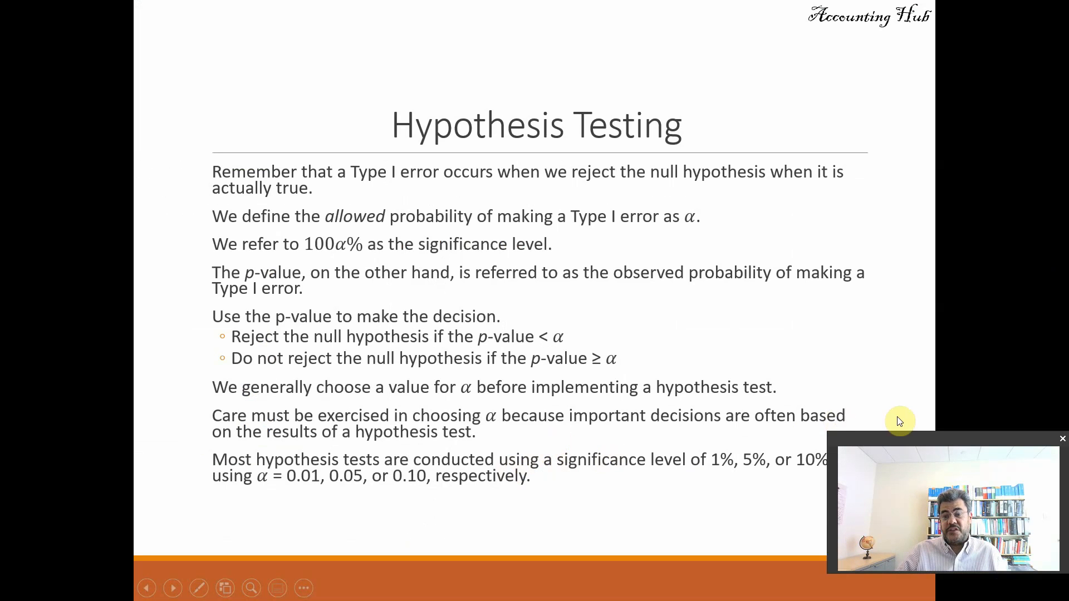
pyautogui.press('Right')
pyautogui.press('Right')
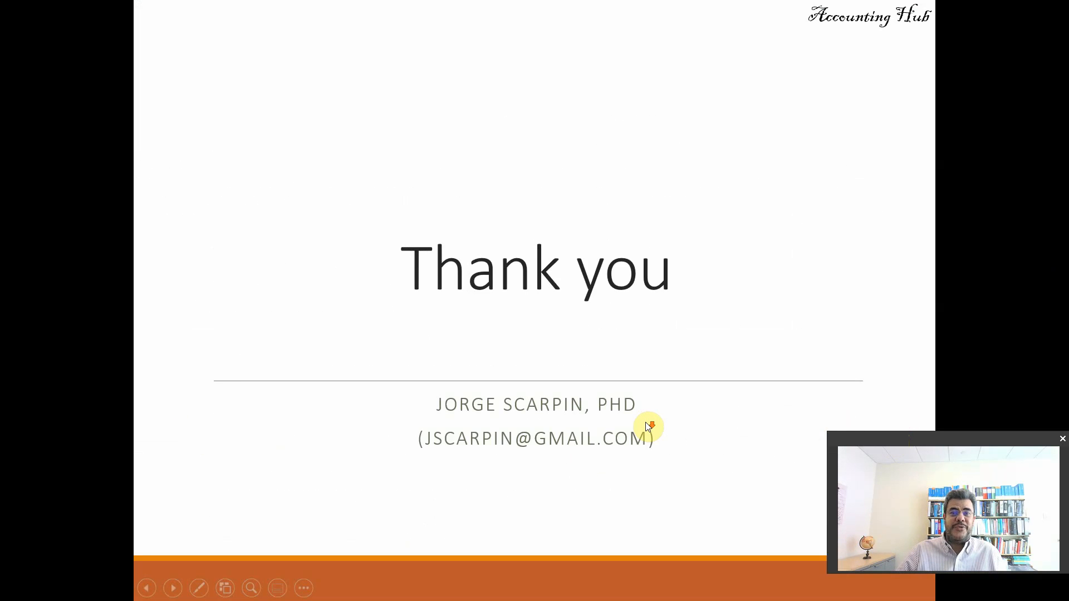
pyautogui.press('Left')
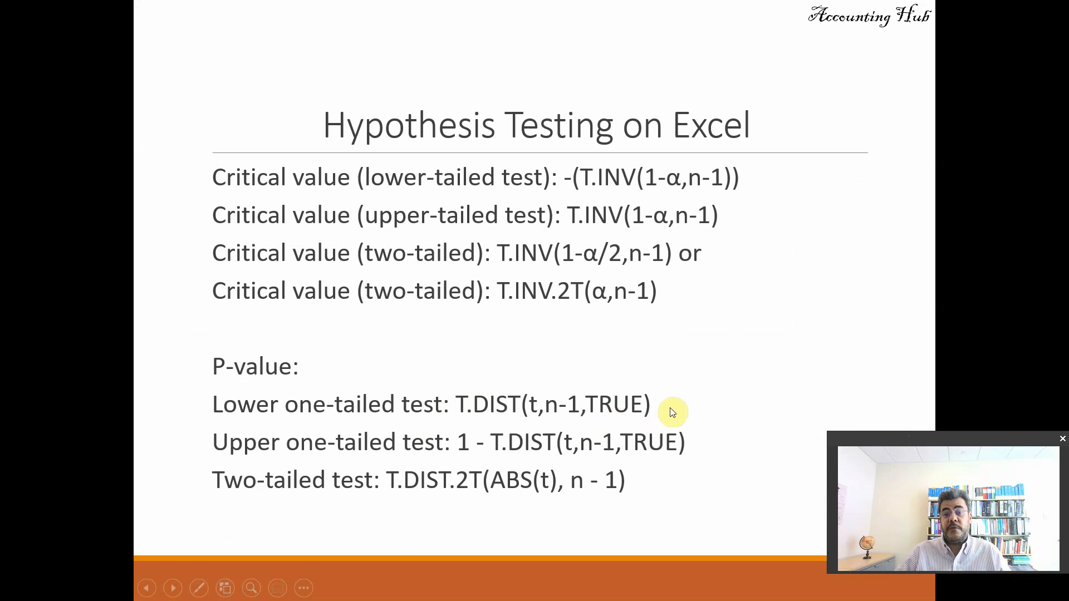
pyautogui.click(731, 346)
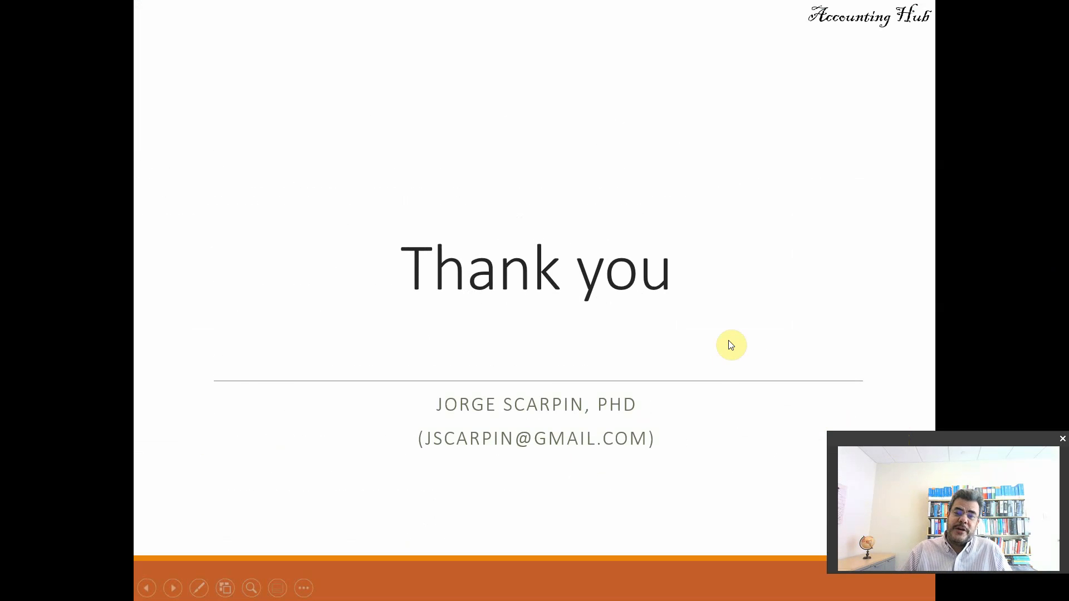